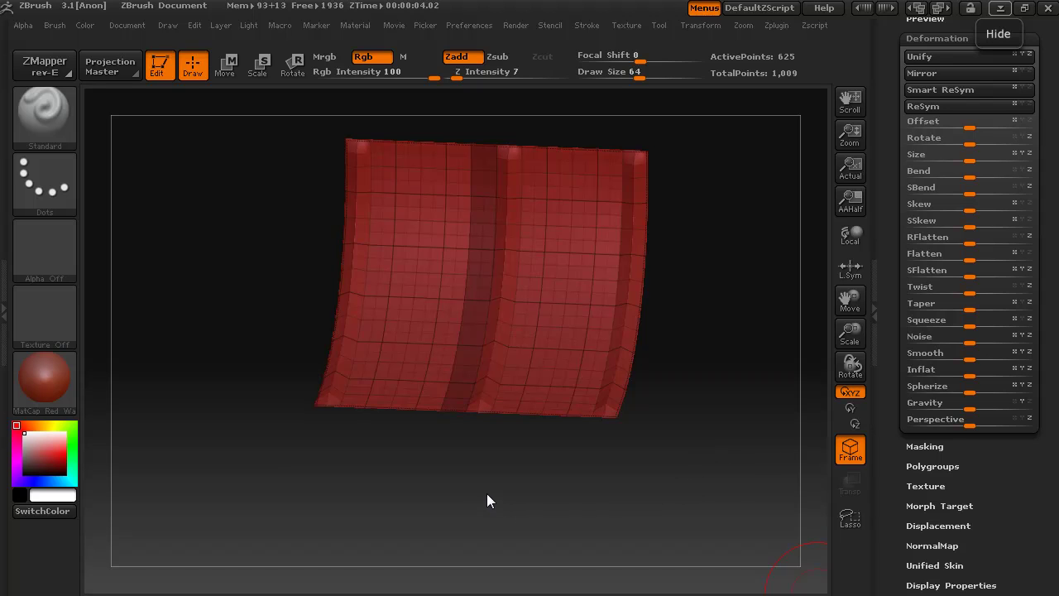
- Hide the middle channel panel, mask the remaining rim strips, then show all polygons again
drag(497, 495, 509, 484)
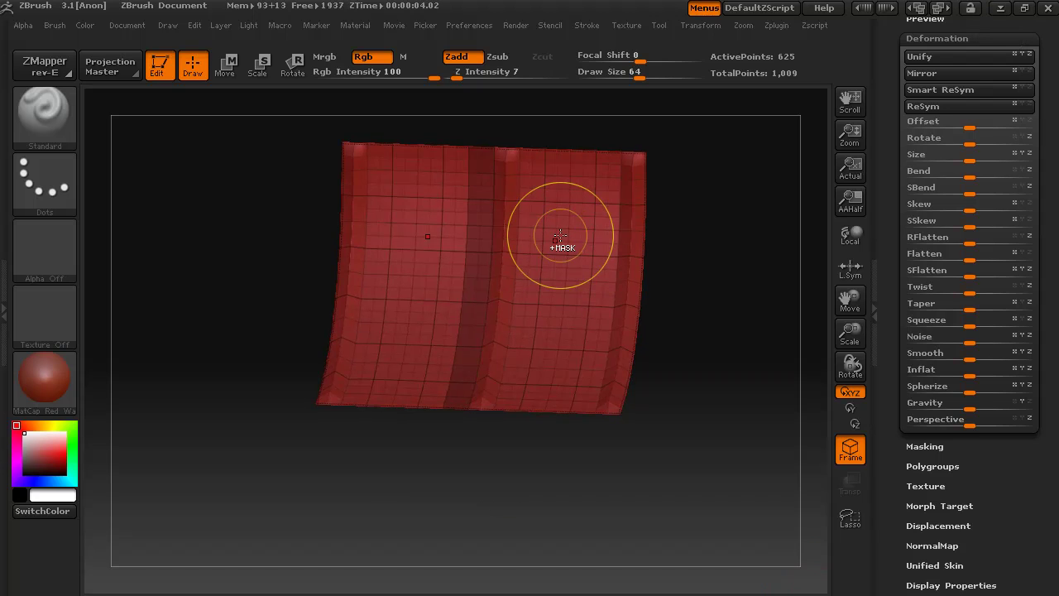
ctrl+alt+shift+click(560, 238)
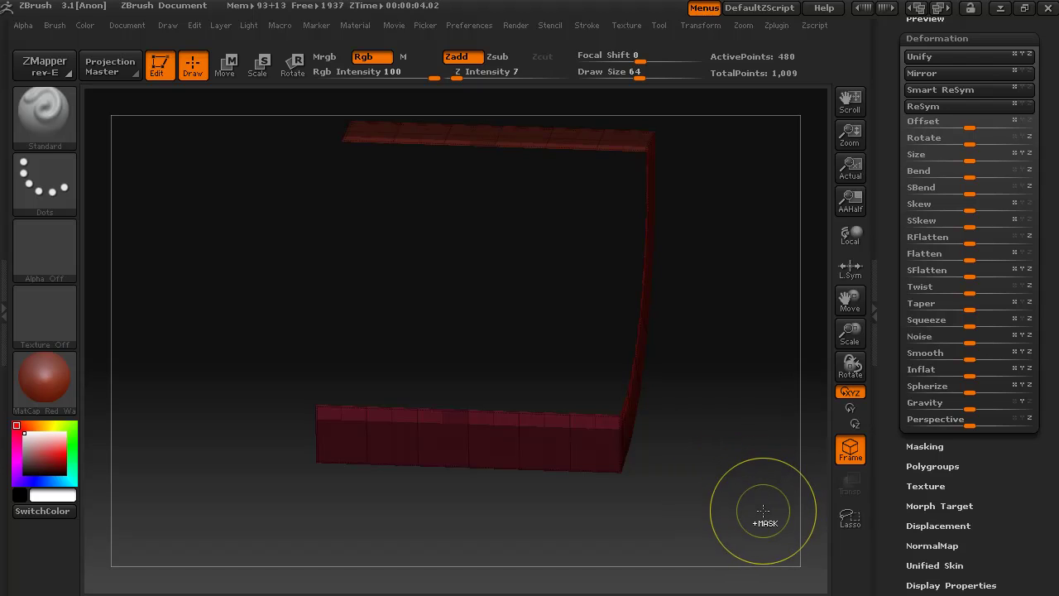
ctrl+click(454, 310)
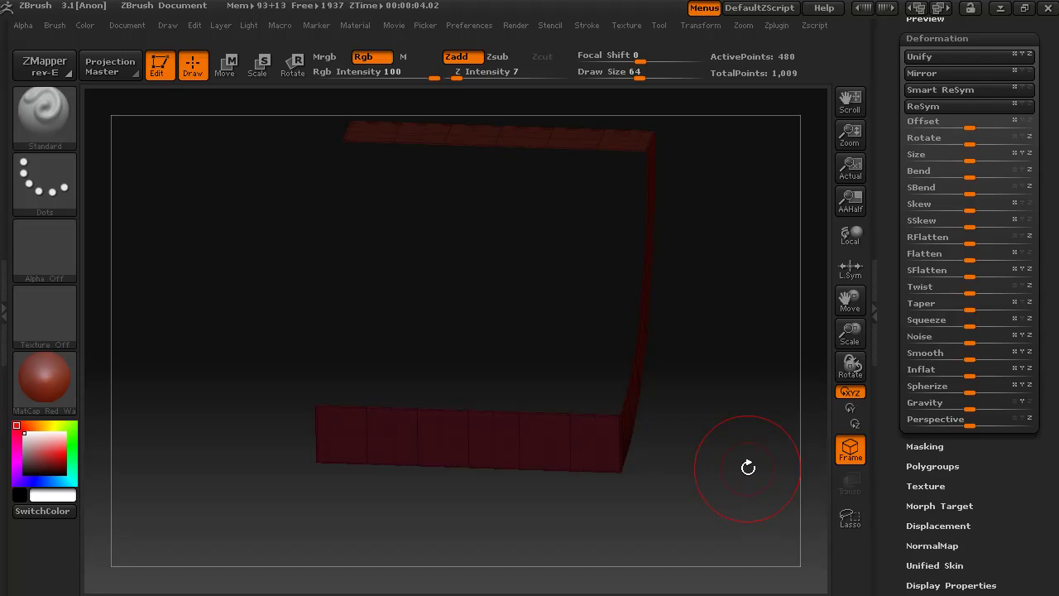
key(ctrl)
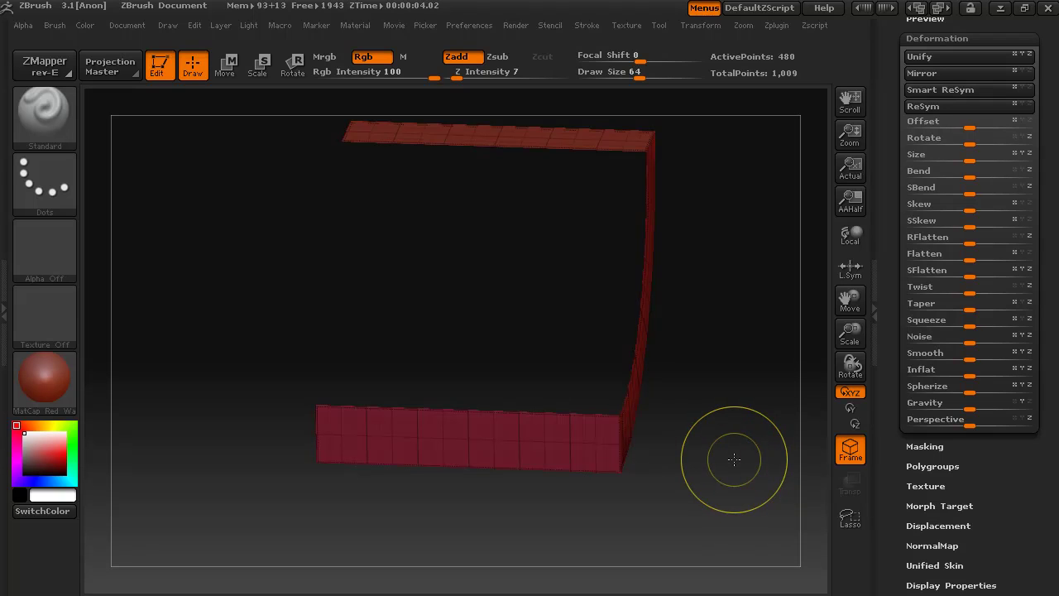
ctrl+shift+click(733, 459)
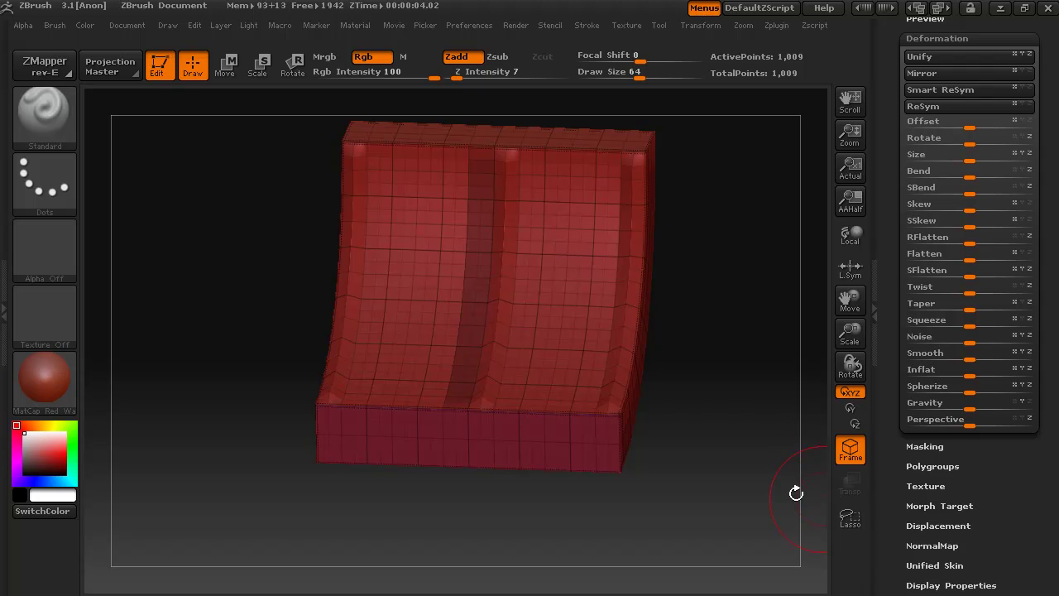
- Invert the mask to free the channel, try an Inflat of 20, then undo it
ctrl+click(716, 436)
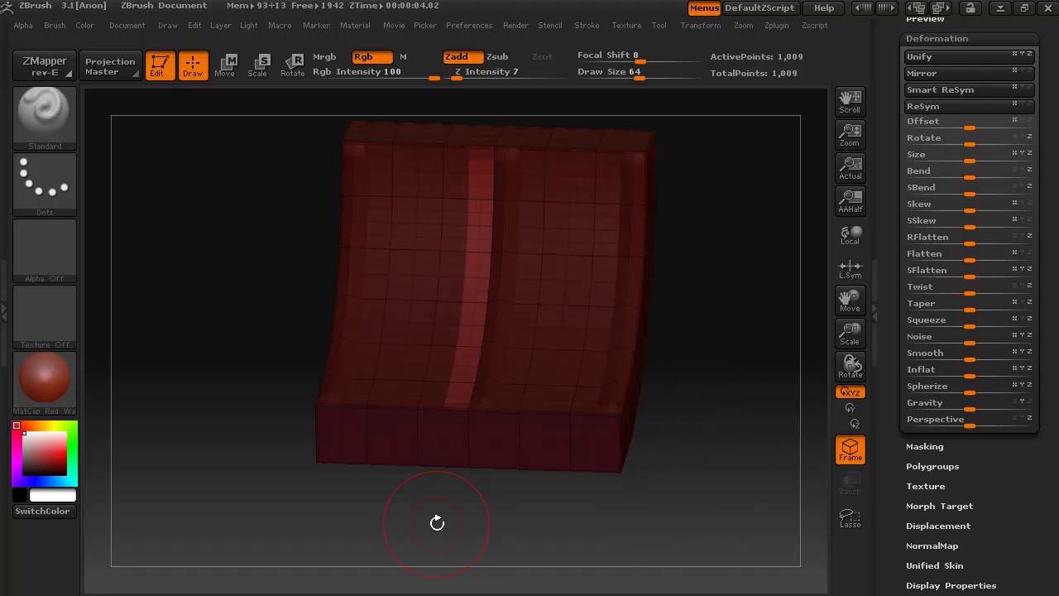
drag(436, 522, 412, 512)
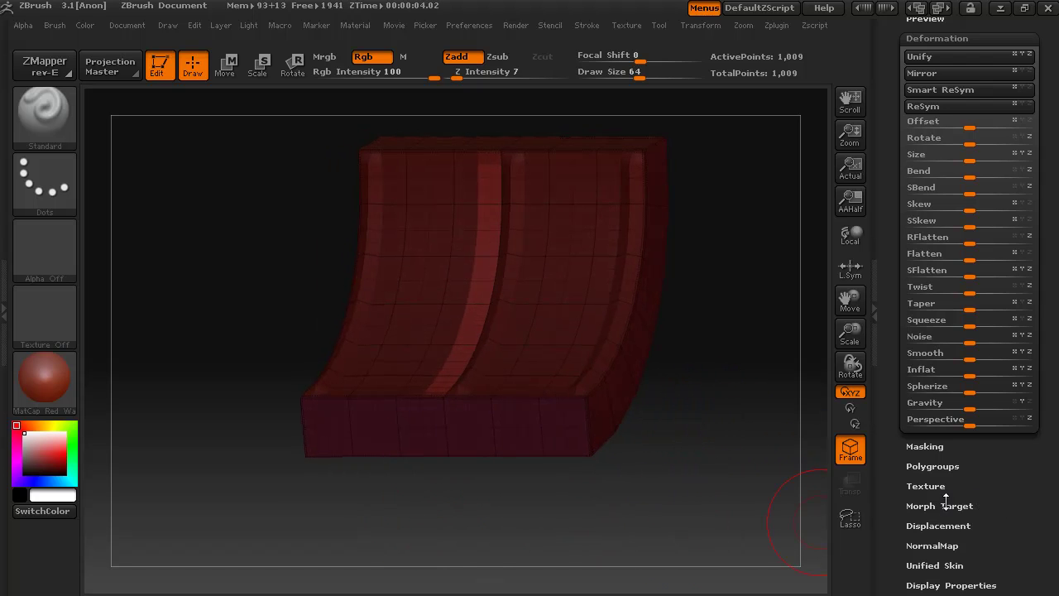
drag(933, 527, 920, 465)
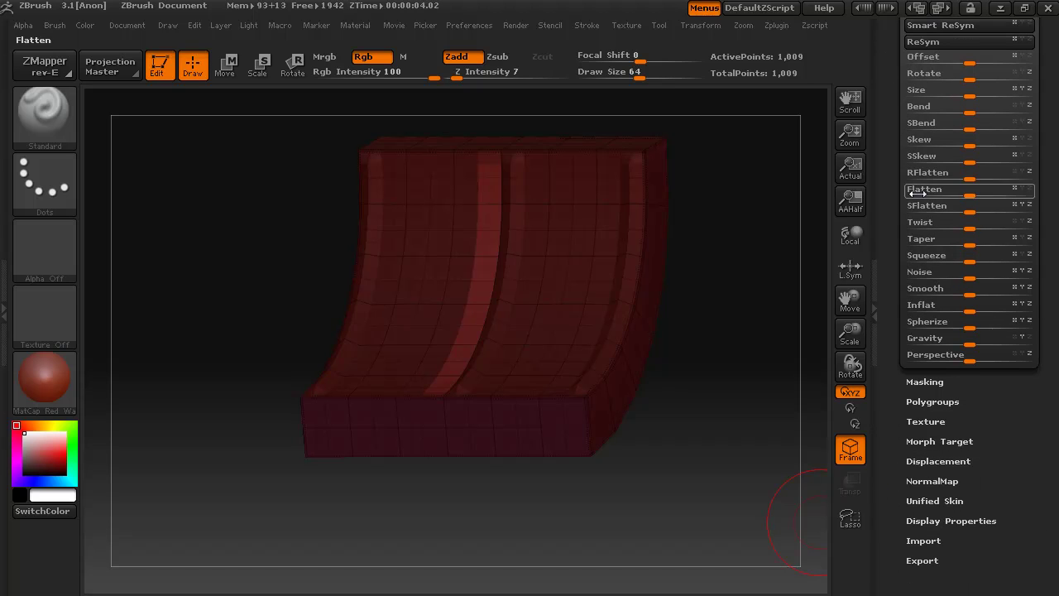
drag(974, 308, 988, 310)
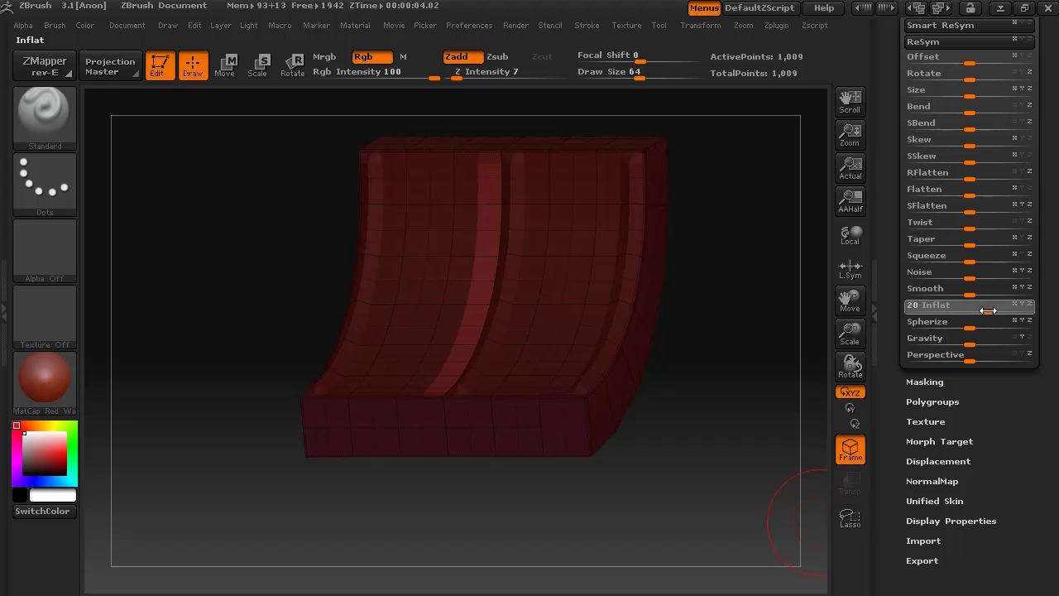
mouse_move(1053, 312)
mouse_down()
mouse_move(1000, 306)
mouse_move(1053, 305)
mouse_up()
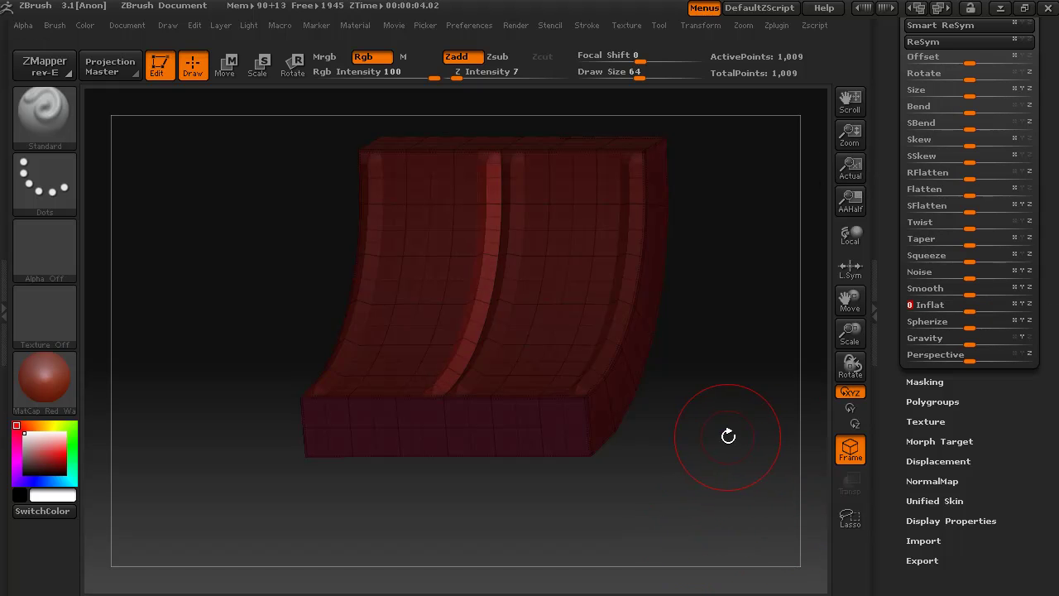
key(ctrl+z)
key(ctrl+z)
drag(754, 451, 729, 474)
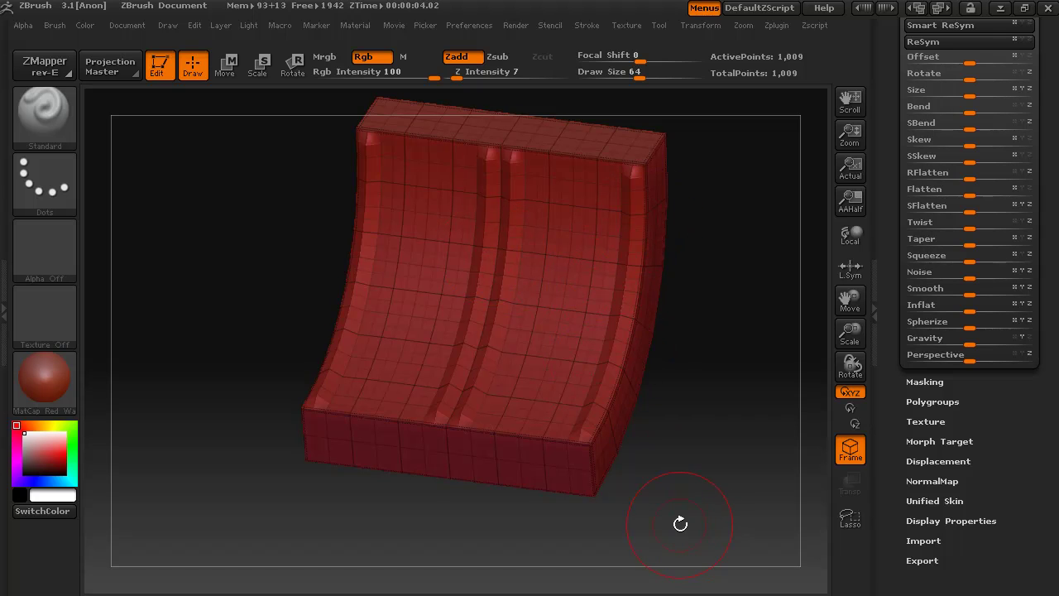
mouse_move(680, 523)
mouse_down()
mouse_move(700, 489)
mouse_move(713, 501)
mouse_move(671, 496)
mouse_move(658, 510)
mouse_move(686, 524)
mouse_move(704, 504)
mouse_move(666, 516)
mouse_up()
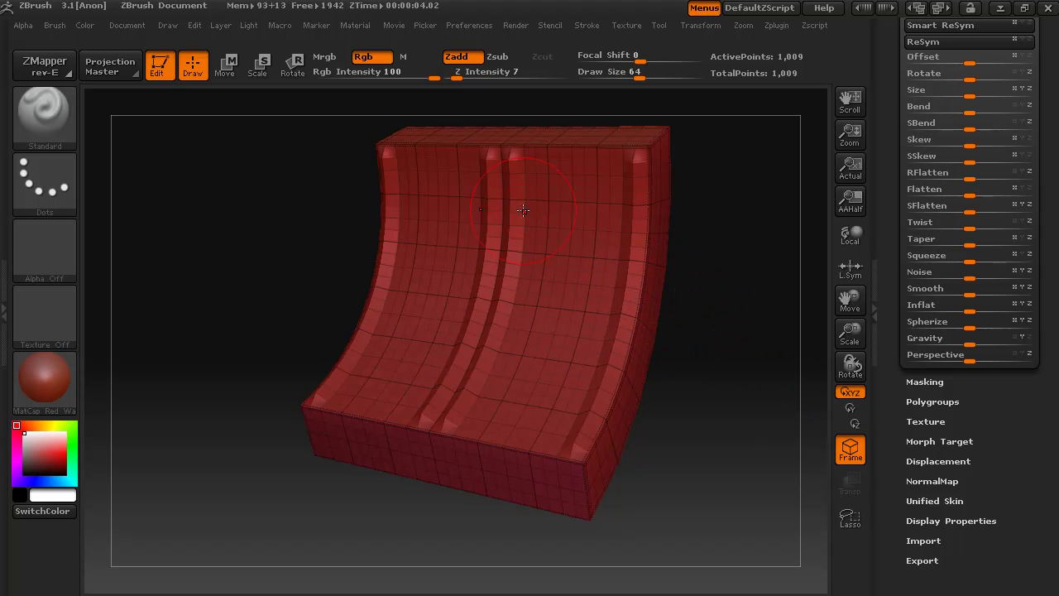
mouse_move(673, 496)
mouse_down()
mouse_move(699, 488)
mouse_move(654, 500)
mouse_move(732, 445)
mouse_move(714, 454)
mouse_move(731, 480)
mouse_move(770, 449)
mouse_move(706, 472)
mouse_move(711, 482)
mouse_up()
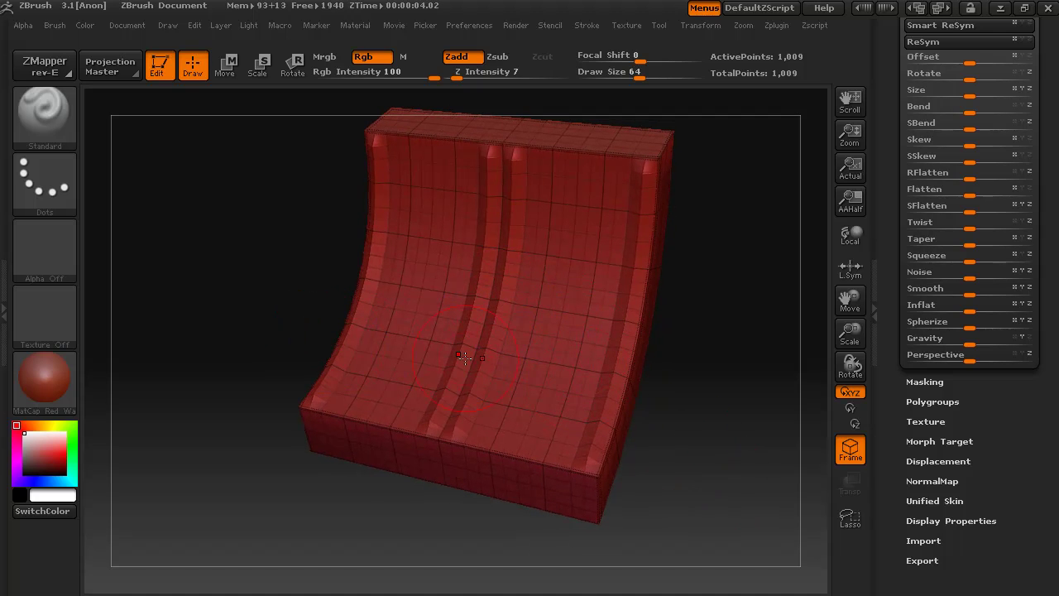
drag(699, 476, 716, 452)
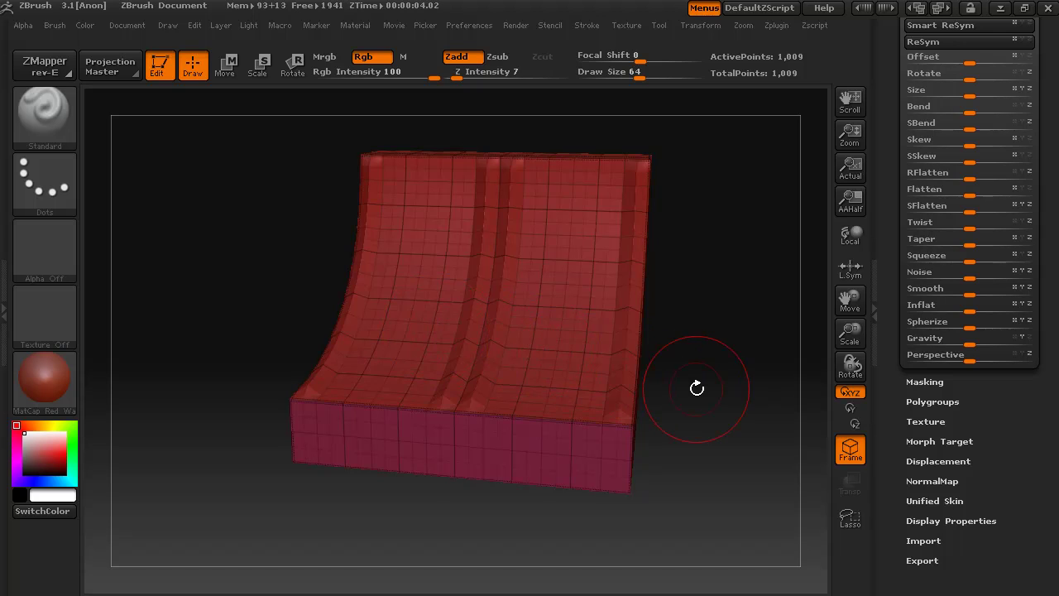
- Orbit the model to view the curved inner face, sides and back
drag(697, 383, 677, 407)
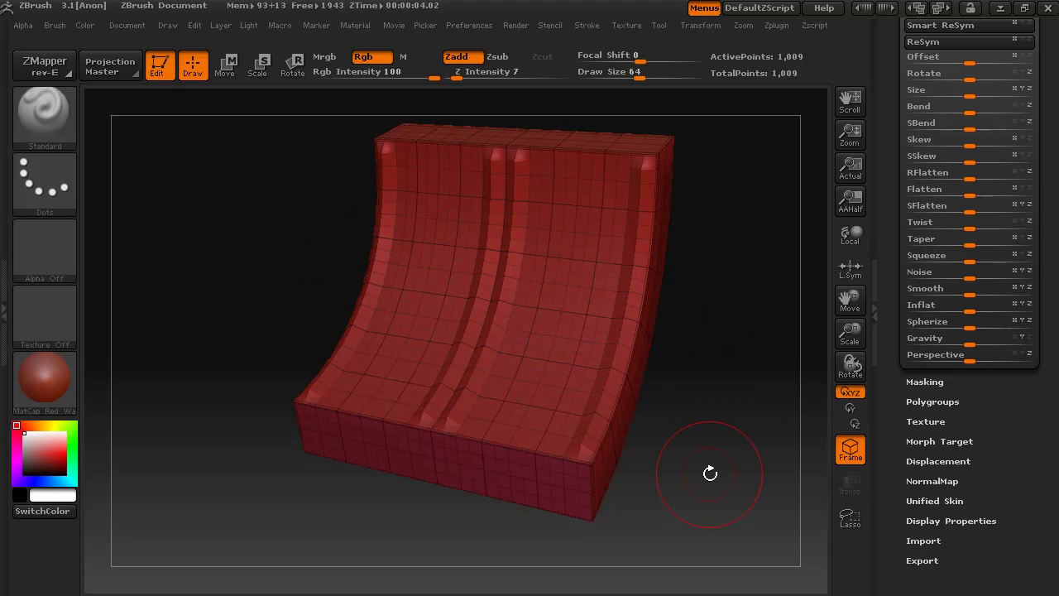
drag(709, 472, 726, 418)
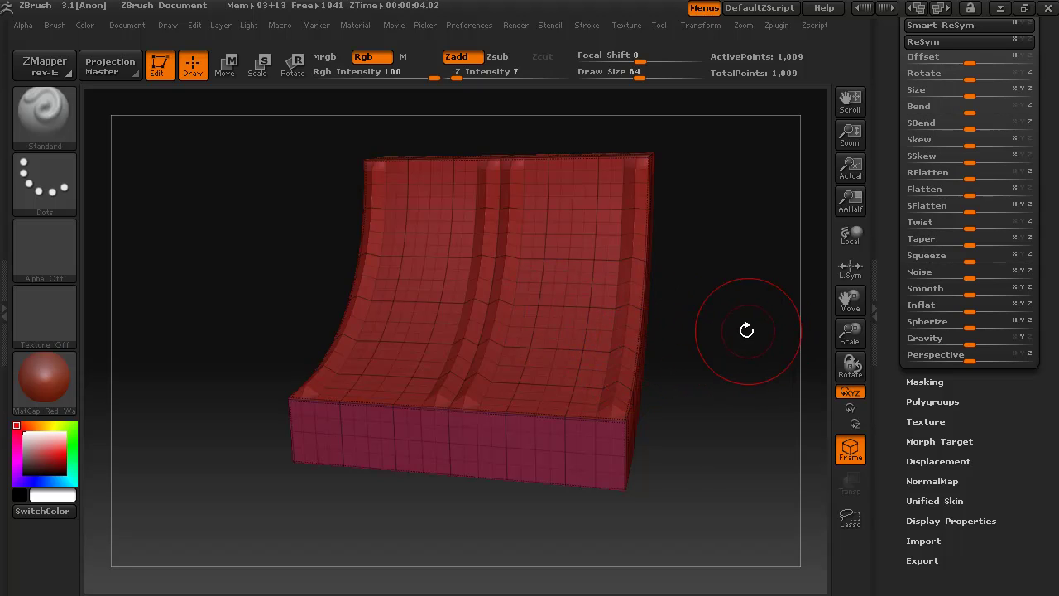
drag(736, 361, 673, 403)
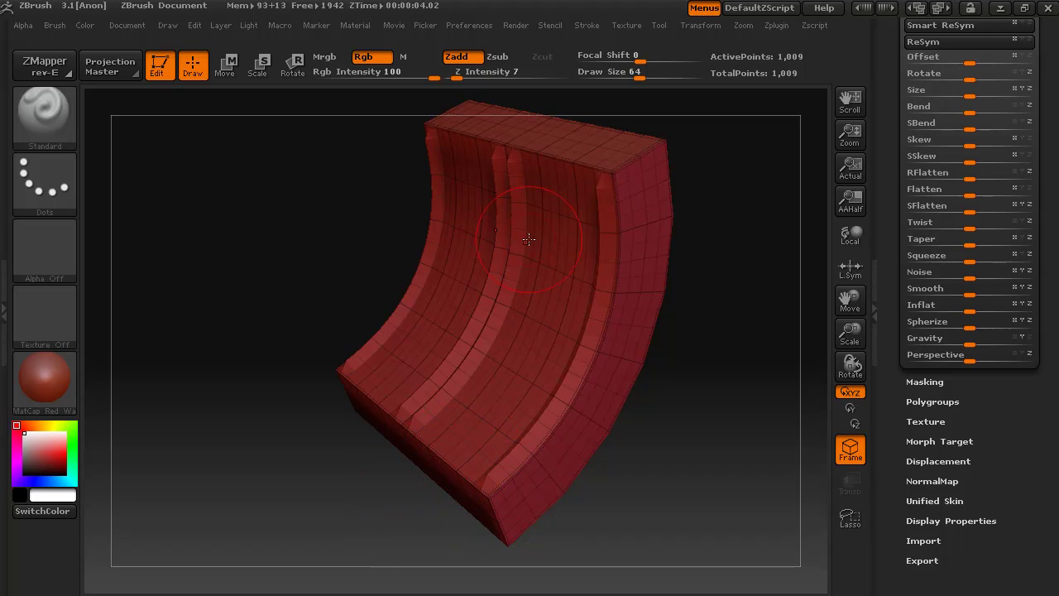
drag(693, 543, 672, 485)
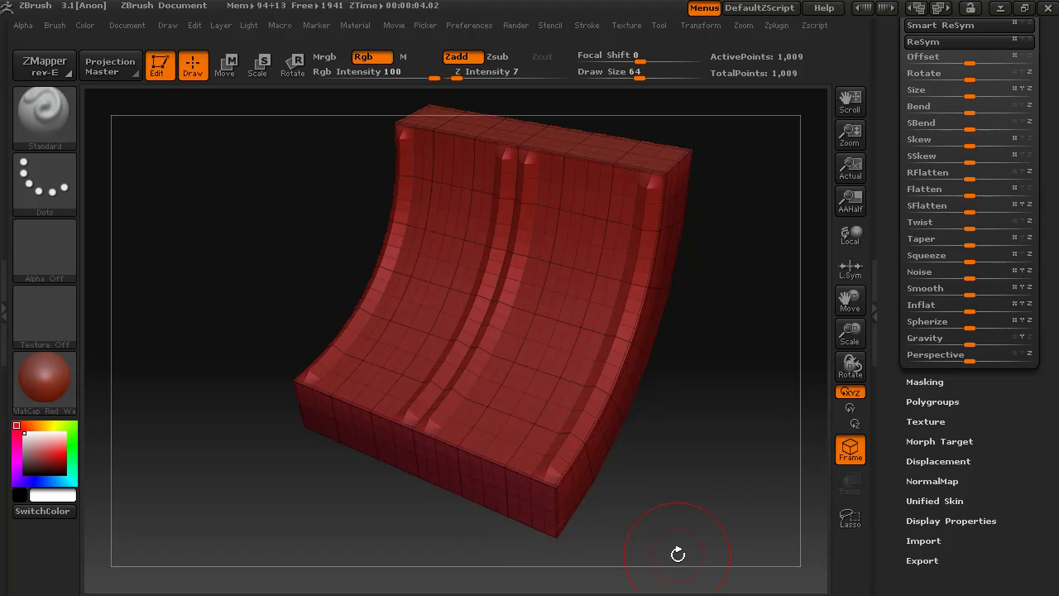
drag(677, 554, 625, 551)
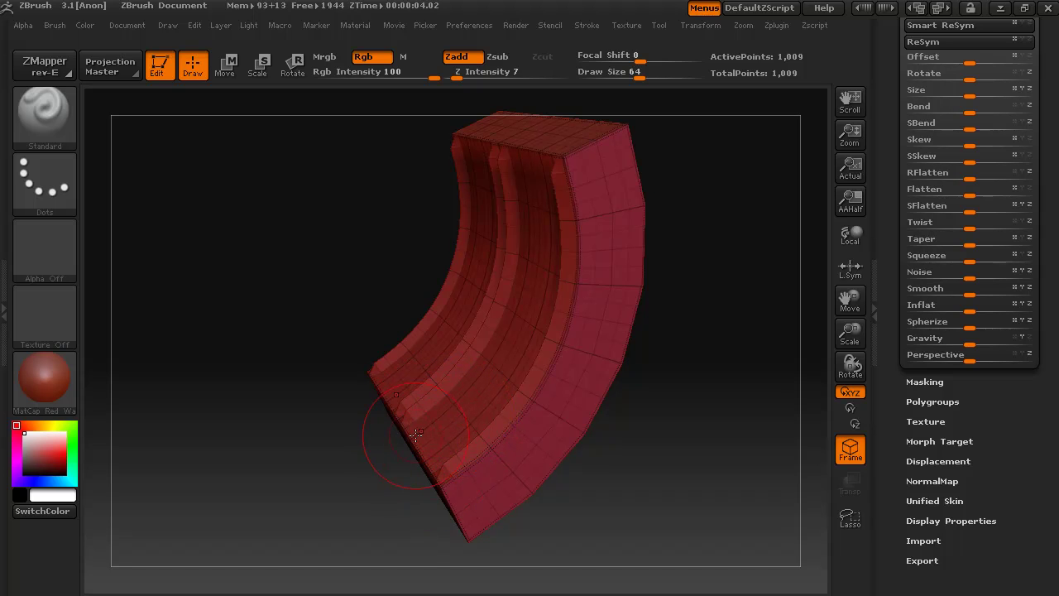
mouse_move(566, 541)
mouse_down()
mouse_move(638, 515)
mouse_move(603, 540)
mouse_move(643, 524)
mouse_move(587, 531)
mouse_move(659, 539)
mouse_up()
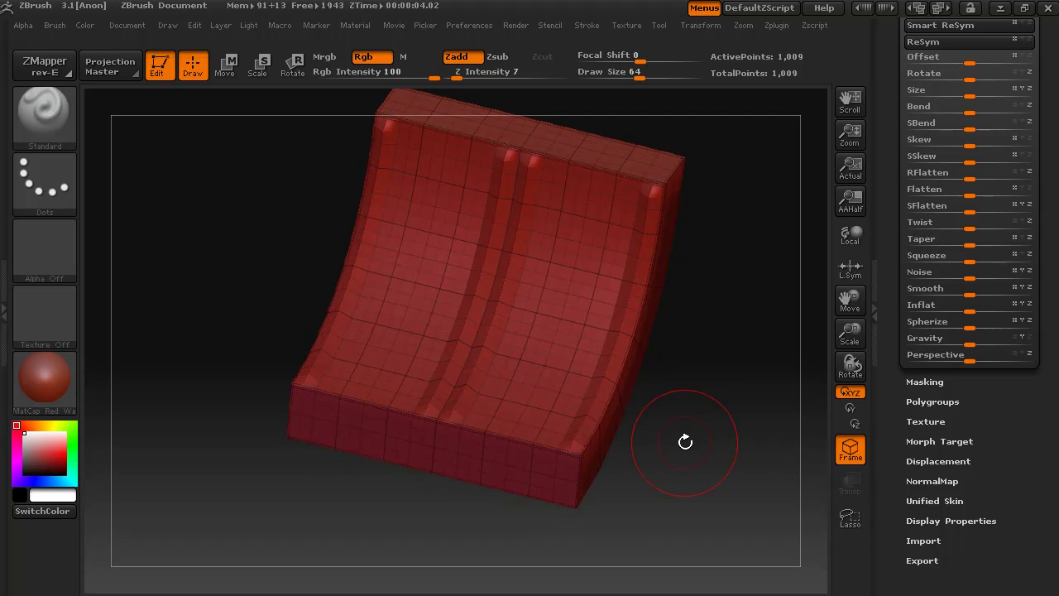
drag(683, 440, 641, 501)
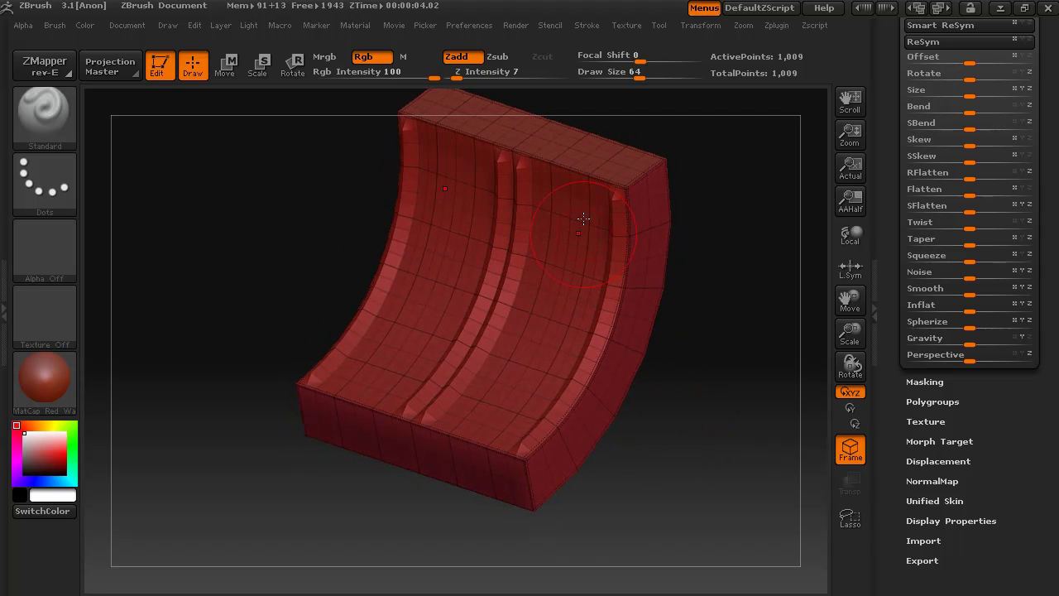
- Isolate the curved inner face, square it to front view, and marquee-mask its lower band
ctrl+shift+click(534, 372)
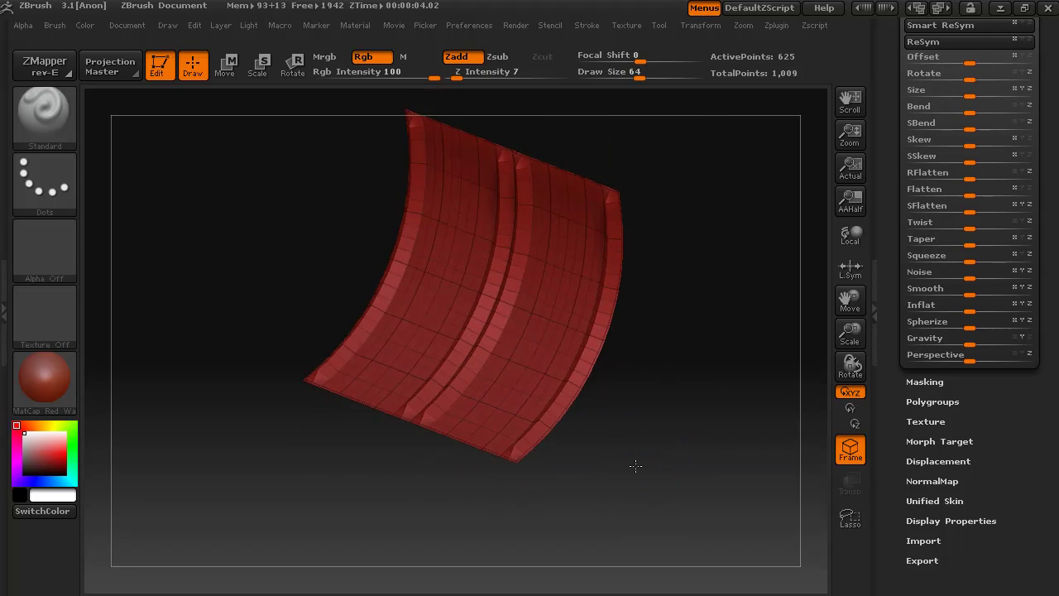
drag(627, 468, 649, 458)
drag(465, 491, 591, 498)
drag(672, 252, 677, 349)
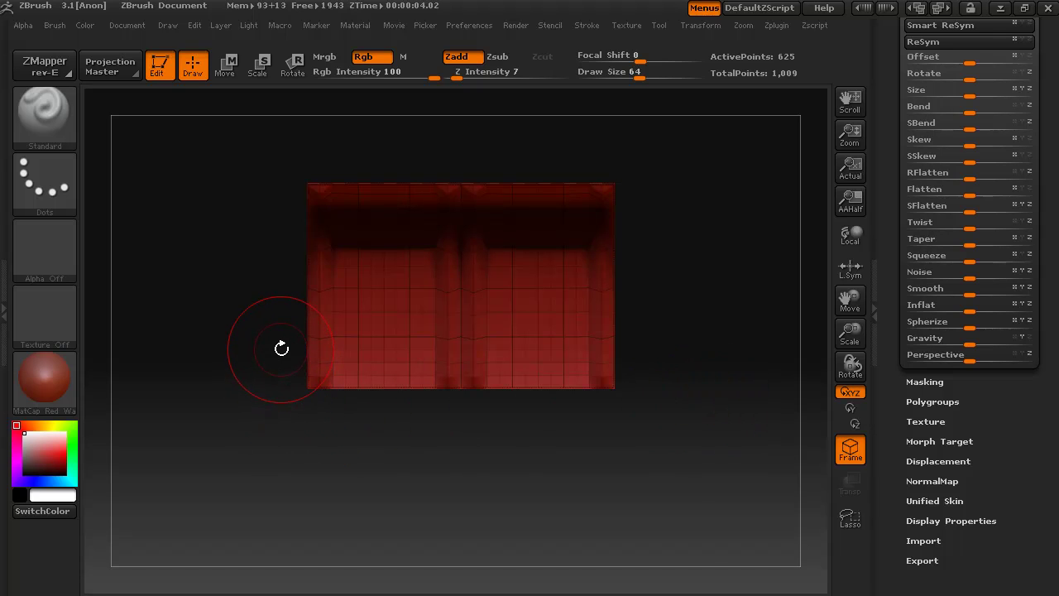
key(ctrl)
ctrl+drag(280, 344, 647, 398)
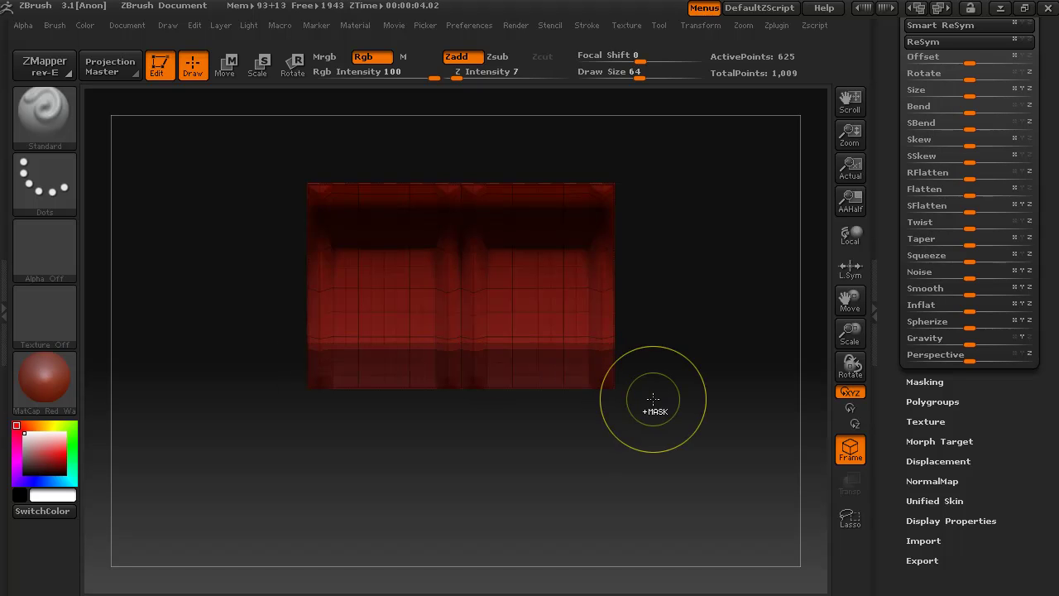
mouse_move(700, 439)
mouse_down()
mouse_move(696, 415)
mouse_move(662, 402)
mouse_move(683, 394)
mouse_move(695, 348)
mouse_move(676, 373)
mouse_move(690, 373)
mouse_move(697, 390)
mouse_move(681, 425)
mouse_move(694, 431)
mouse_up()
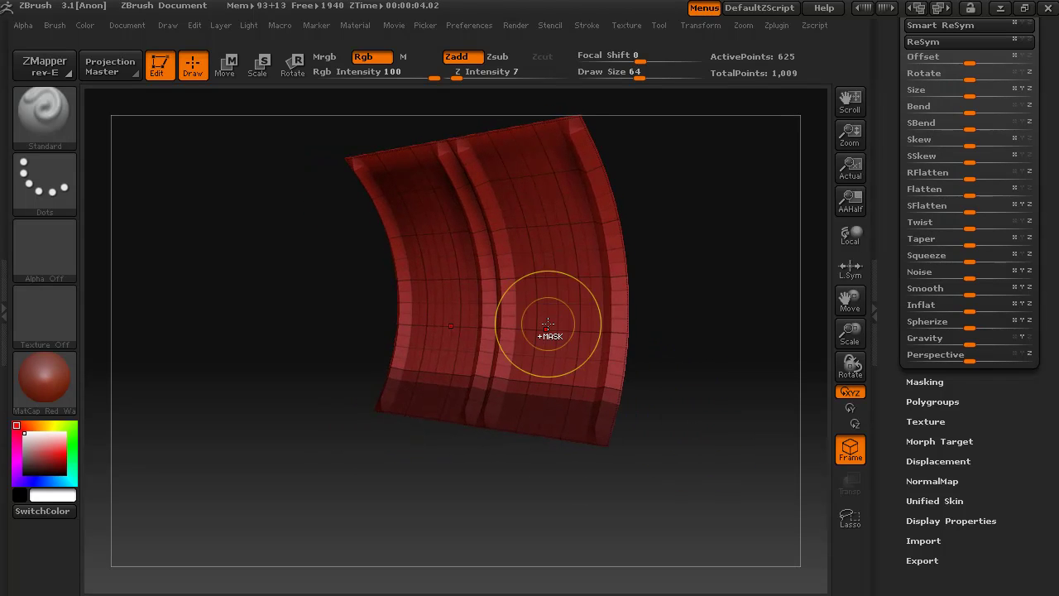
- Unhide the mesh, isolate a single arc strip, and mask its lower end
ctrl+shift+click(735, 320)
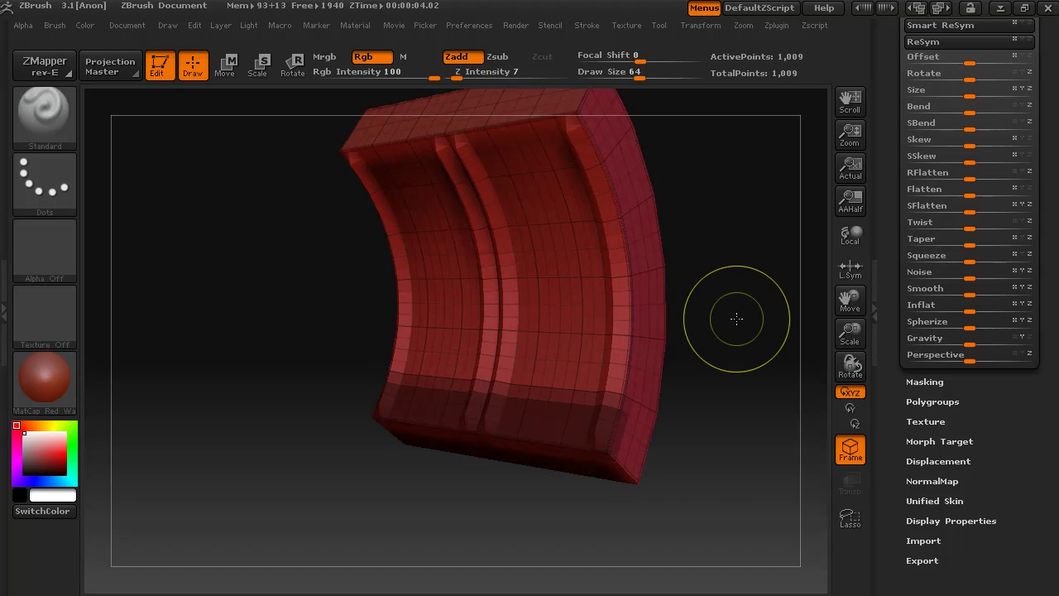
mouse_move(735, 447)
mouse_down()
mouse_move(707, 451)
mouse_move(695, 513)
mouse_move(690, 450)
mouse_move(704, 439)
mouse_move(728, 516)
mouse_move(718, 451)
mouse_move(745, 444)
mouse_up()
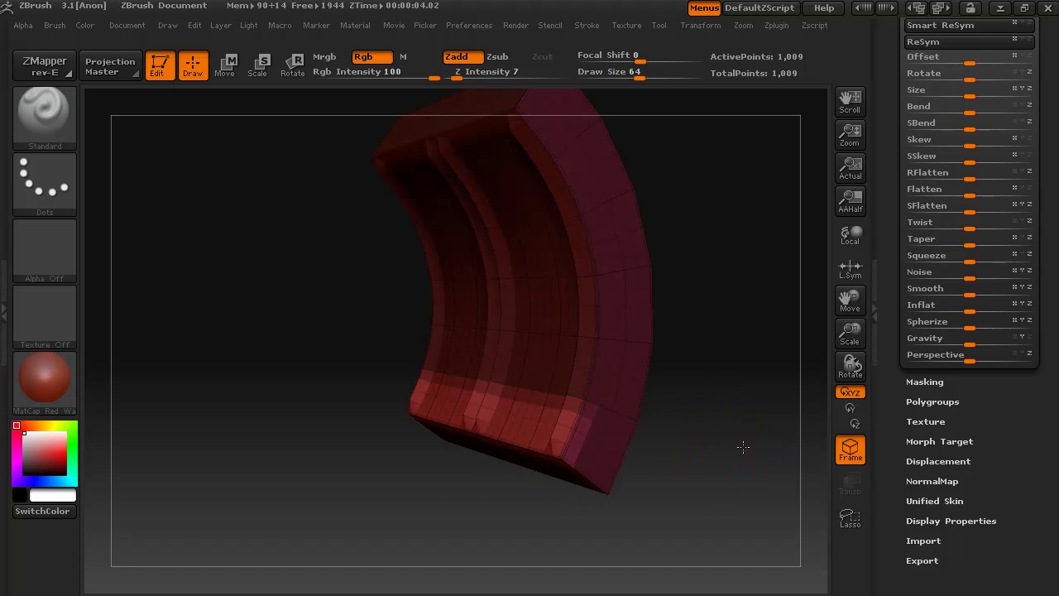
ctrl+shift+click(586, 388)
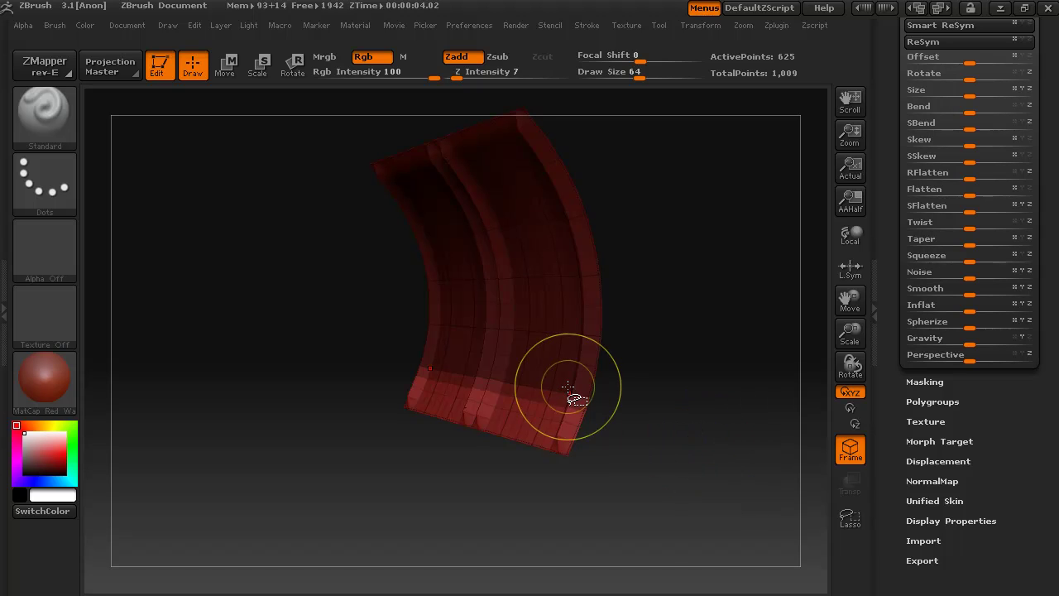
ctrl+shift+click(513, 364)
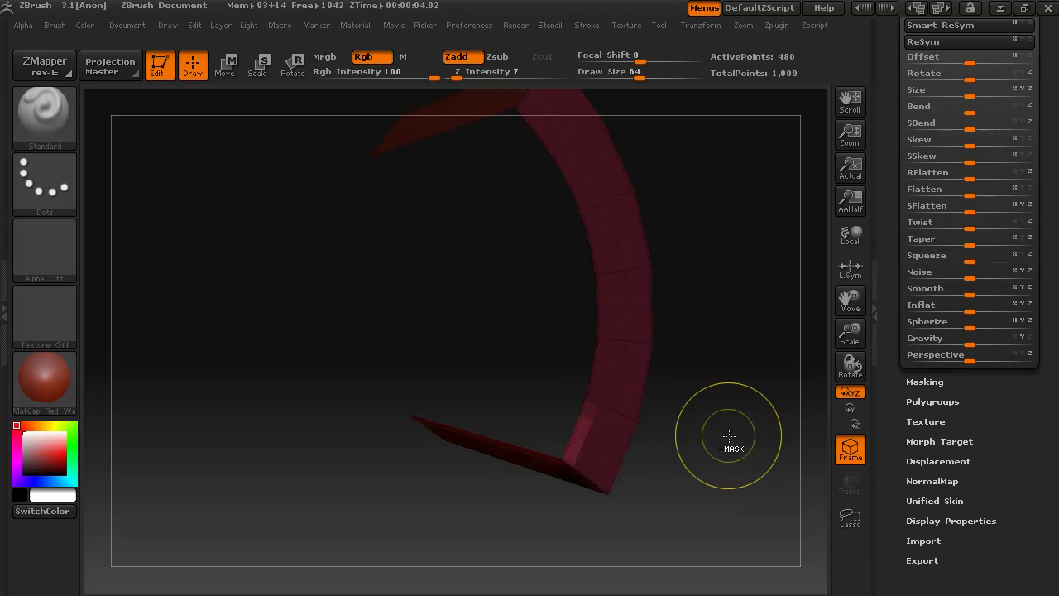
mouse_move(723, 449)
mouse_down()
mouse_move(721, 508)
mouse_move(716, 436)
mouse_up()
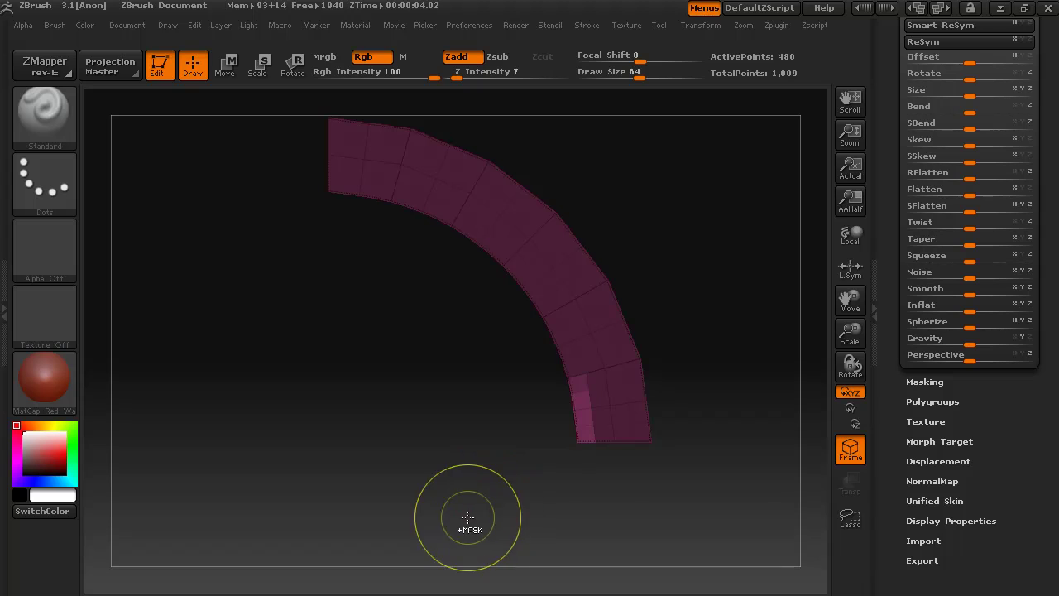
ctrl+drag(467, 518, 745, 301)
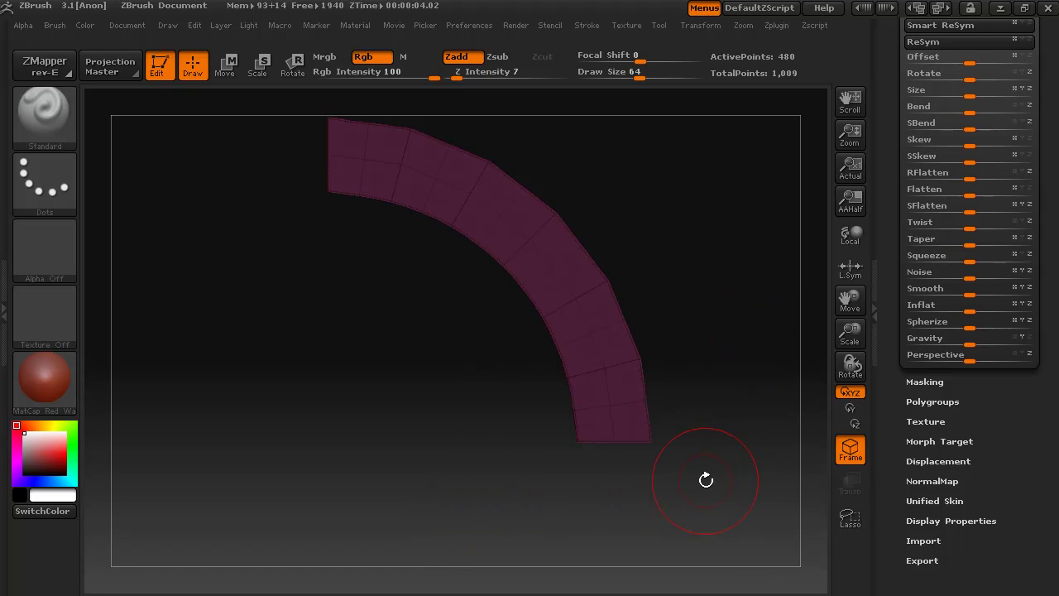
- Inspect the bent arc strip from several angles, then unhide the whole mesh
drag(704, 480, 751, 177)
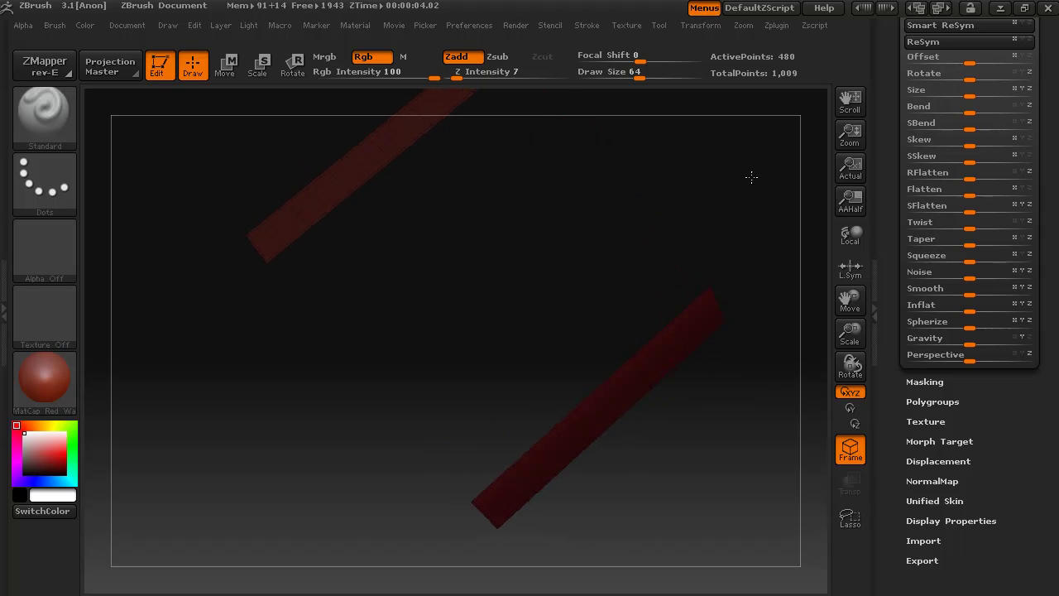
drag(613, 459, 290, 456)
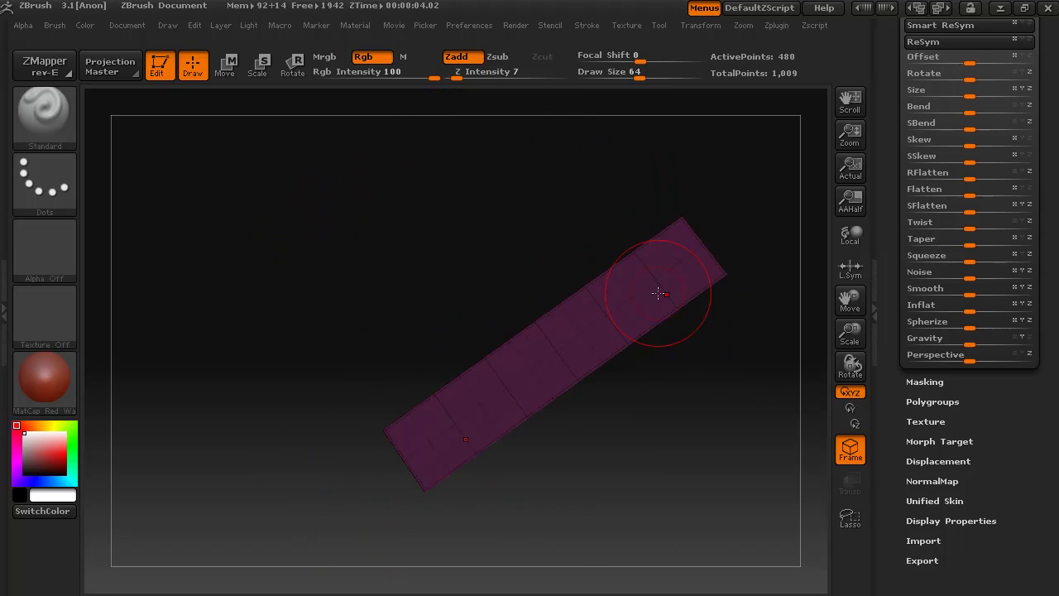
mouse_move(742, 189)
mouse_down()
mouse_move(688, 286)
mouse_move(655, 249)
mouse_up()
mouse_move(718, 226)
mouse_down()
mouse_move(737, 194)
mouse_move(736, 217)
mouse_up()
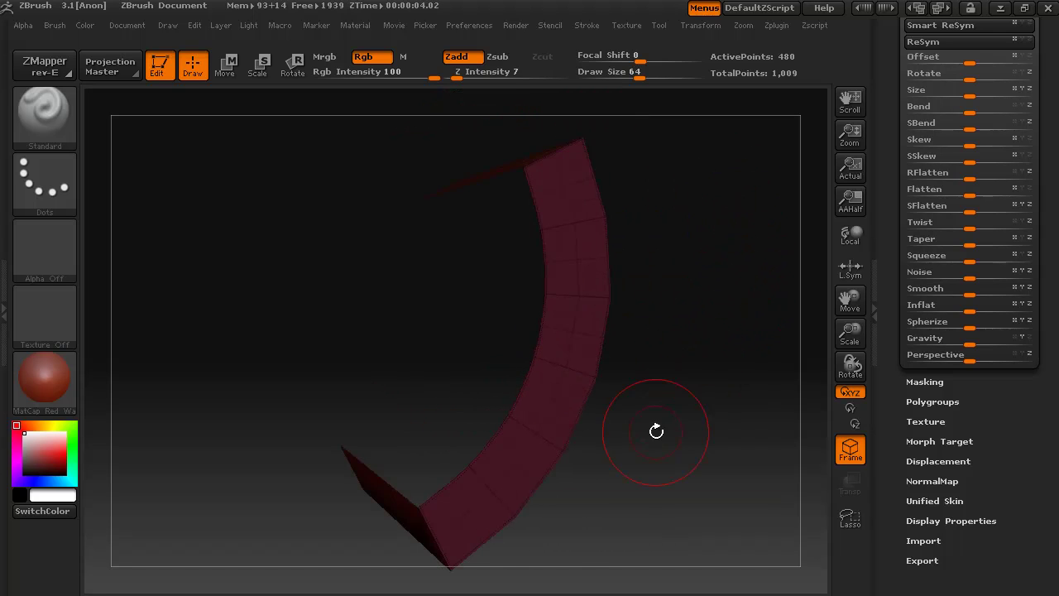
drag(654, 433, 693, 441)
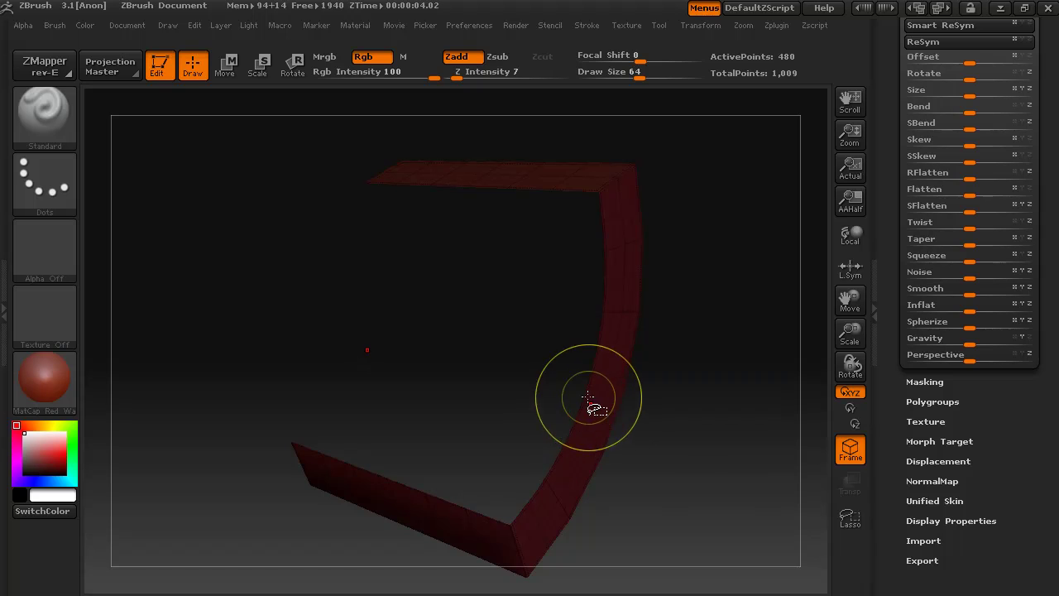
ctrl+shift+click(707, 418)
drag(721, 515, 675, 525)
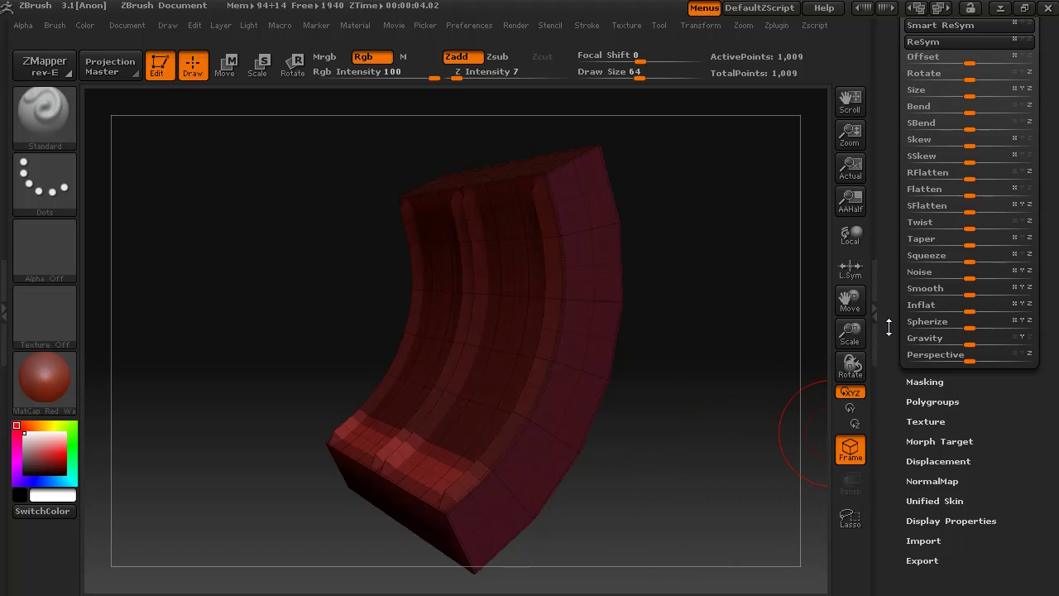
- Apply Inflat at 100 to the unmasked bottom band, then Smooth at 100
scroll(888, 327, up, 5)
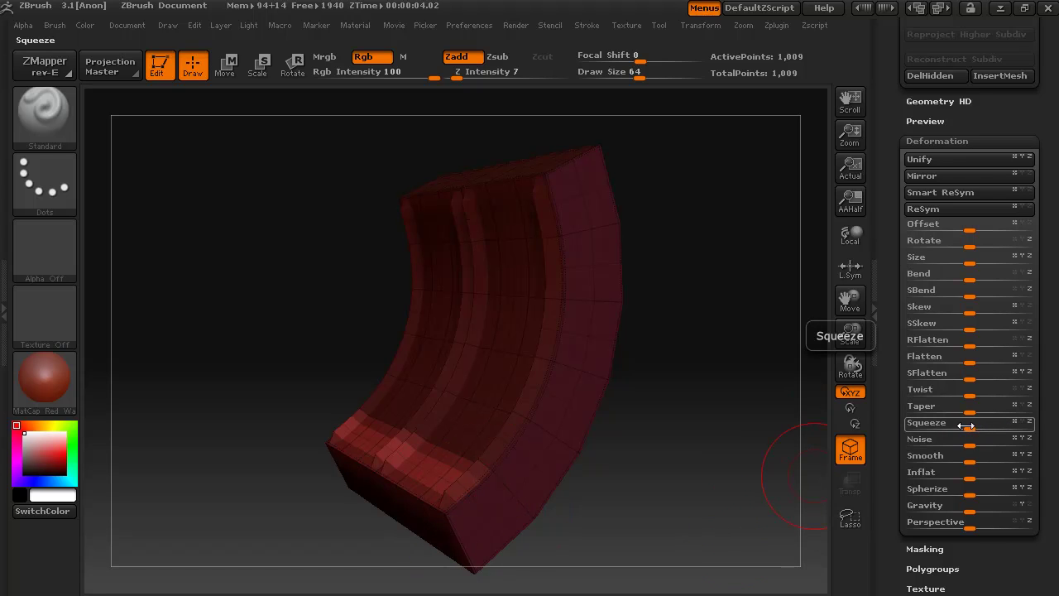
drag(965, 478, 1051, 473)
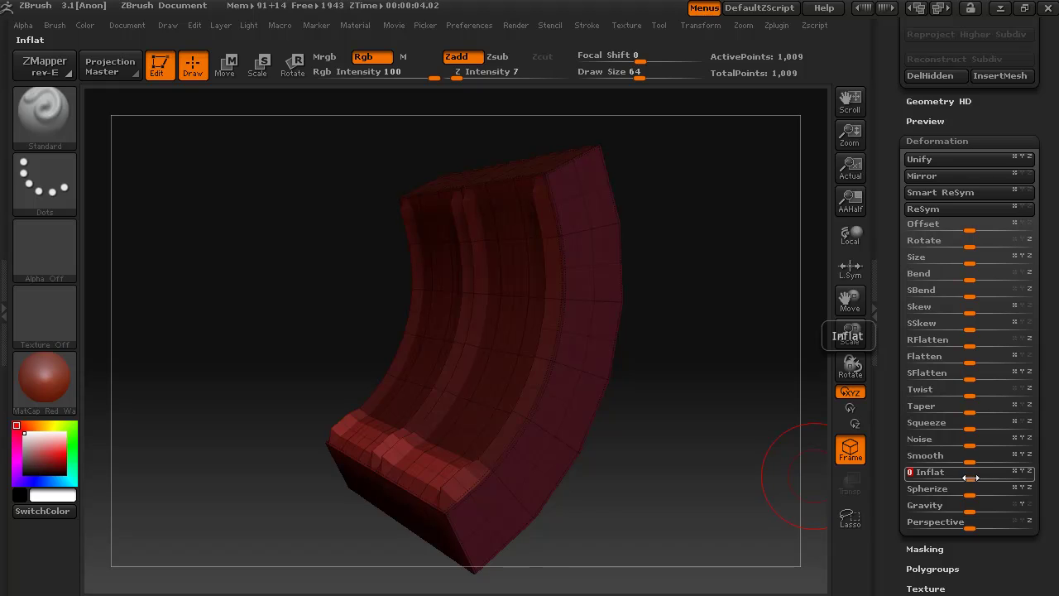
drag(969, 478, 1053, 473)
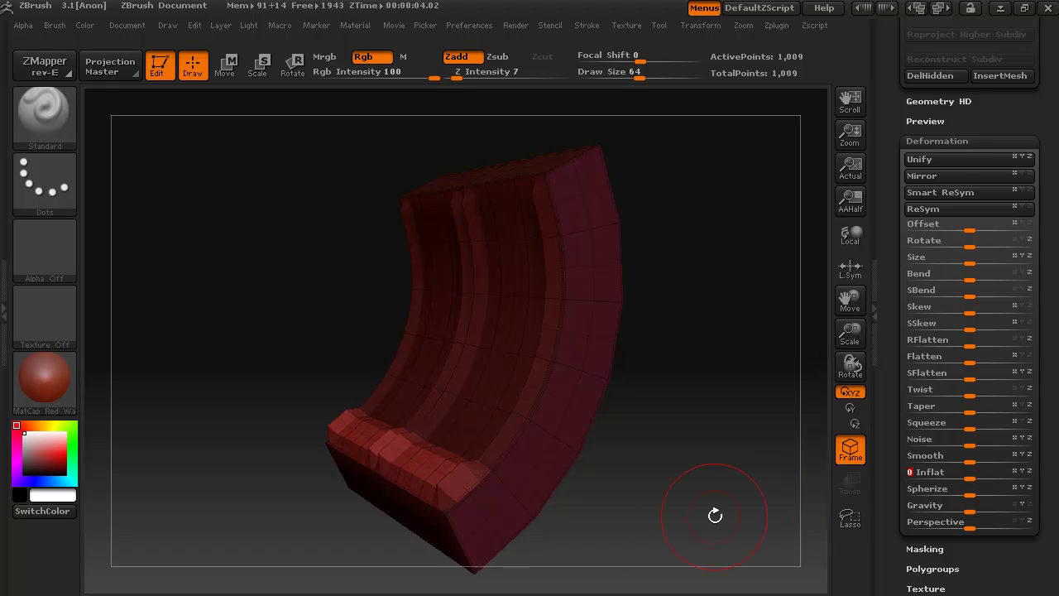
drag(714, 579, 638, 519)
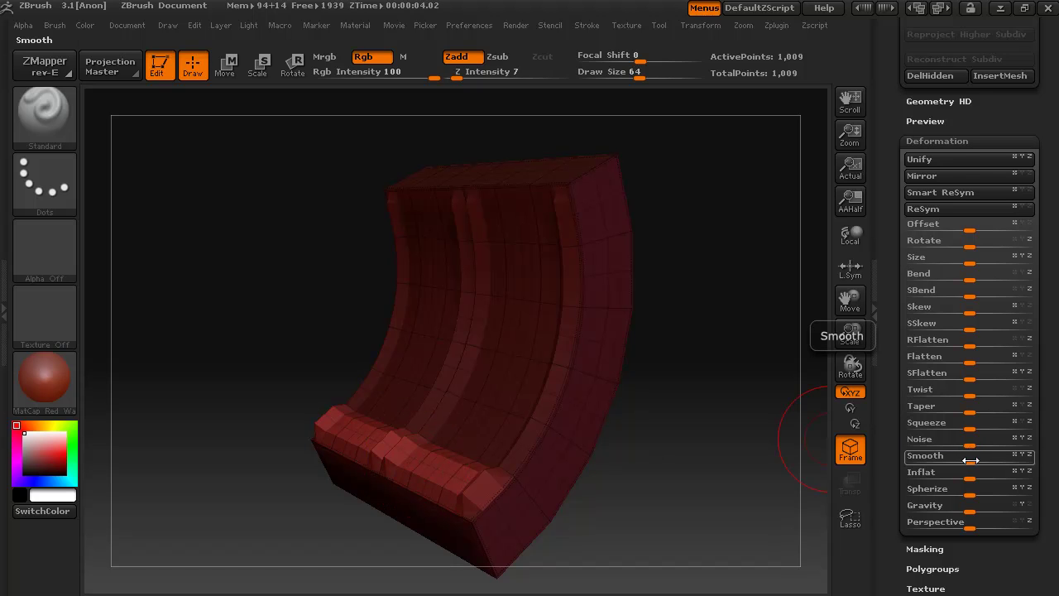
drag(969, 456, 1053, 455)
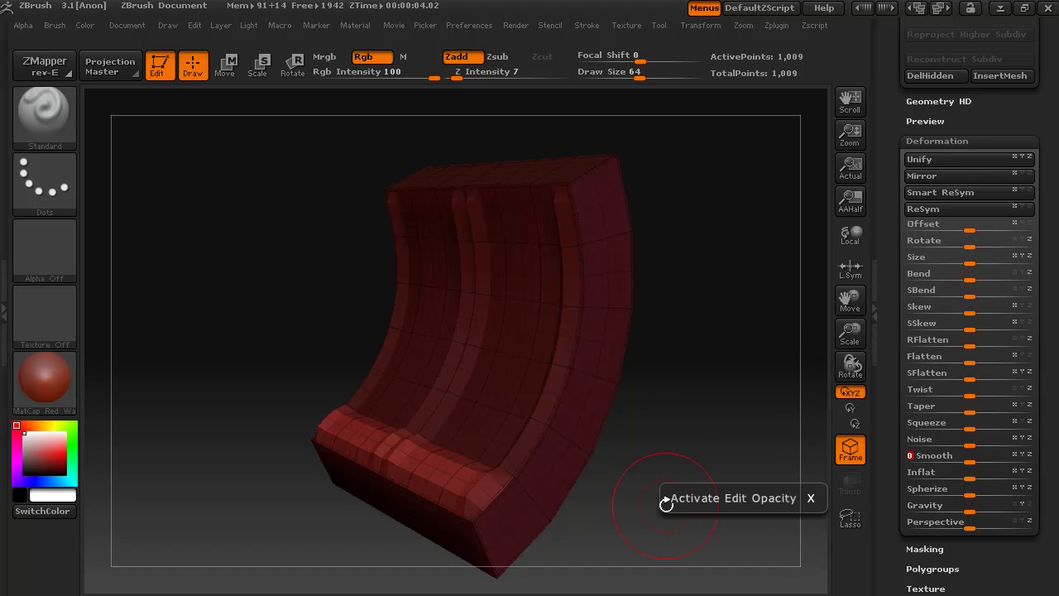
mouse_move(707, 511)
mouse_down()
mouse_move(773, 496)
mouse_move(567, 517)
mouse_move(687, 522)
mouse_move(640, 515)
mouse_move(689, 501)
mouse_up()
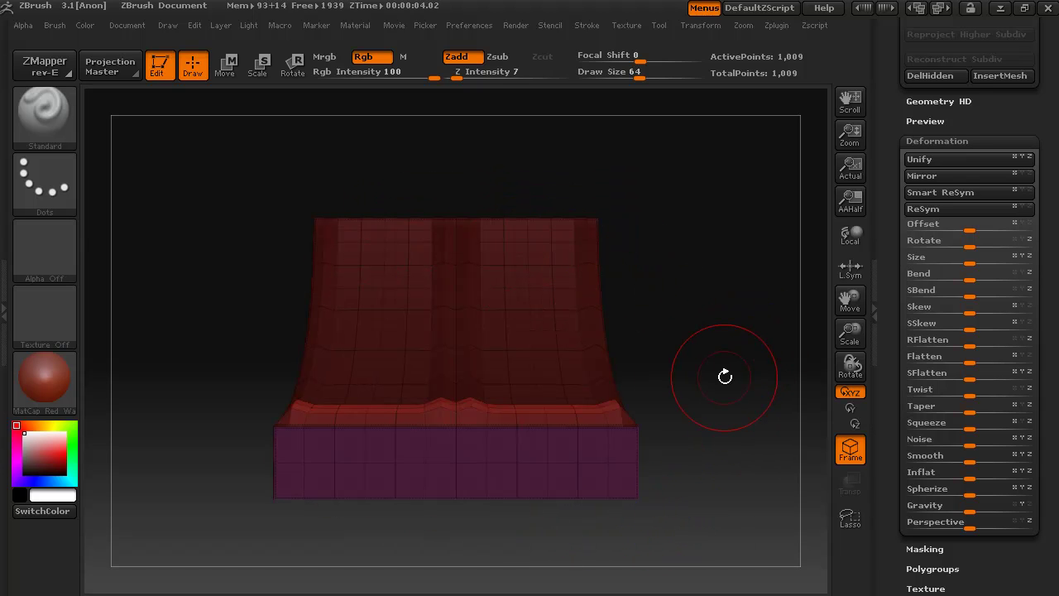
- Clear the mask, hide the pink bottom block, and mask the surface's top rows
key(ctrl)
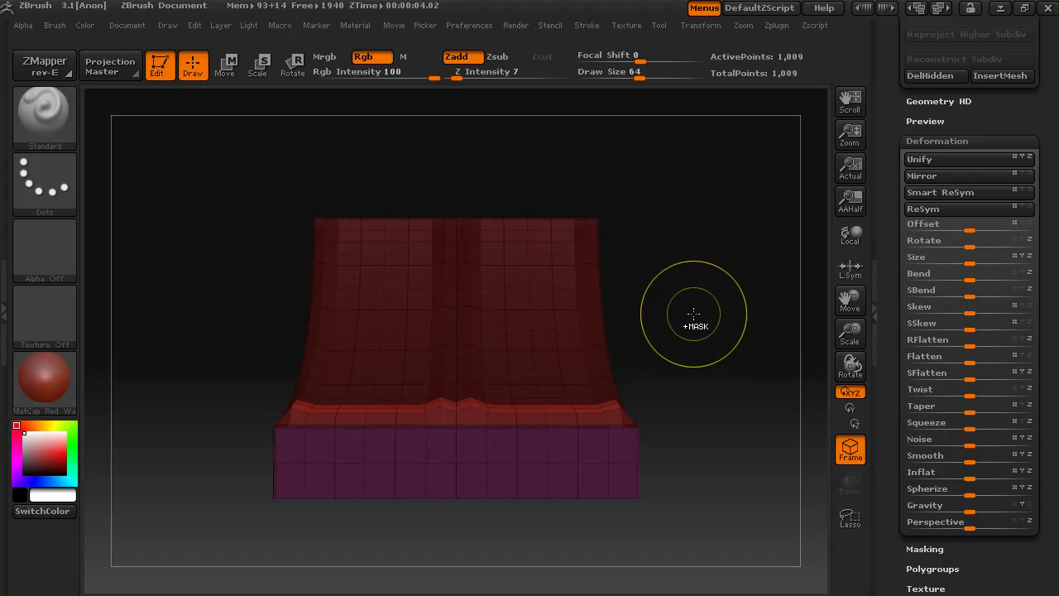
mouse_move(676, 315)
ctrl+mouse_down()
mouse_move(699, 329)
mouse_move(702, 313)
ctrl+mouse_up()
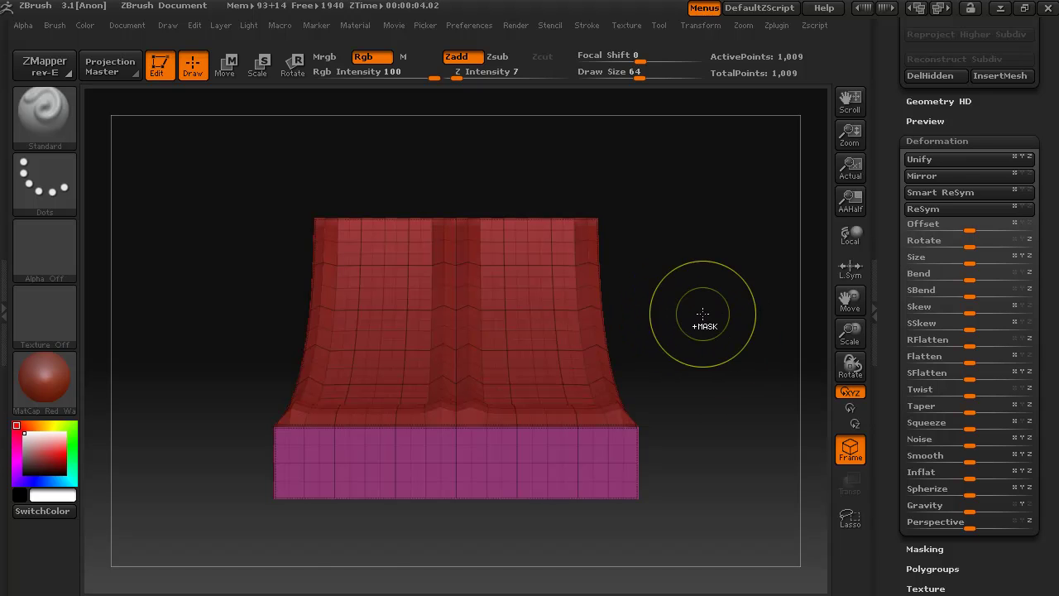
ctrl+shift+click(511, 277)
shift+drag(619, 301, 638, 307)
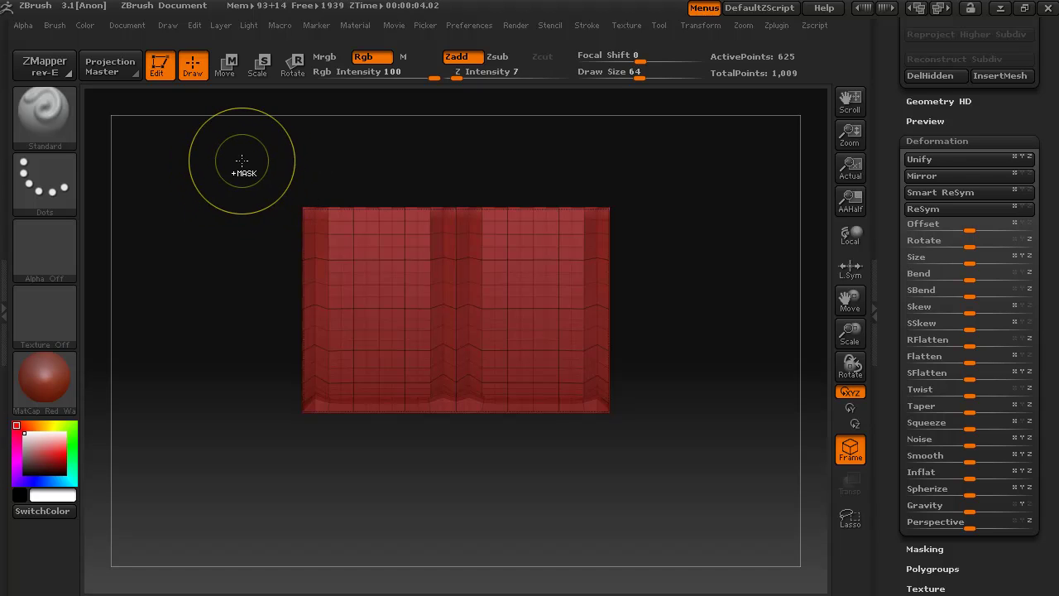
ctrl+drag(225, 150, 654, 240)
drag(724, 368, 674, 378)
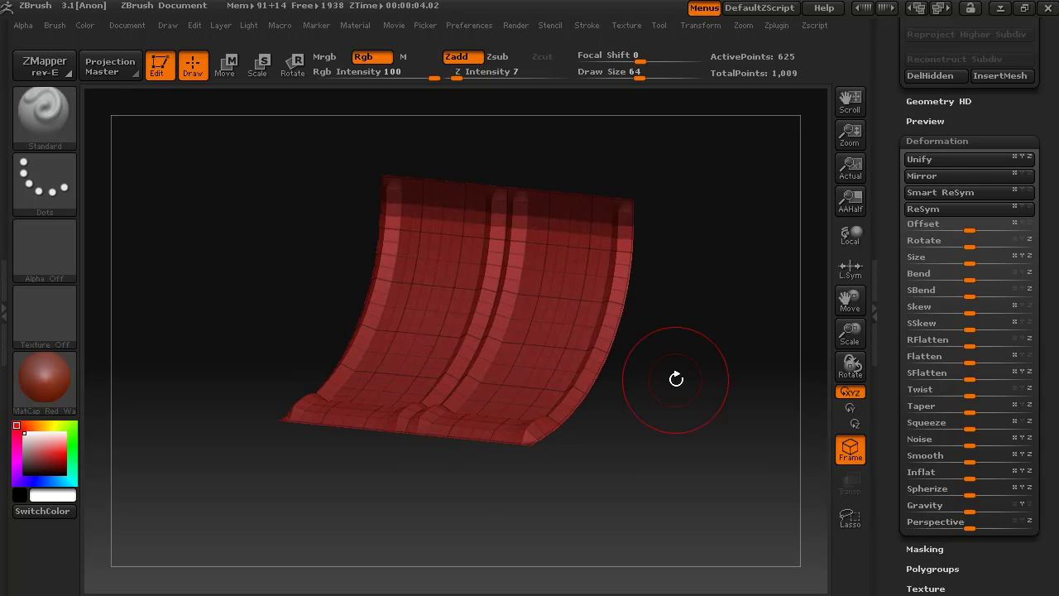
- Isolate one bent strip, unmask its upper part, and show all hidden parts
ctrl+shift+click(536, 318)
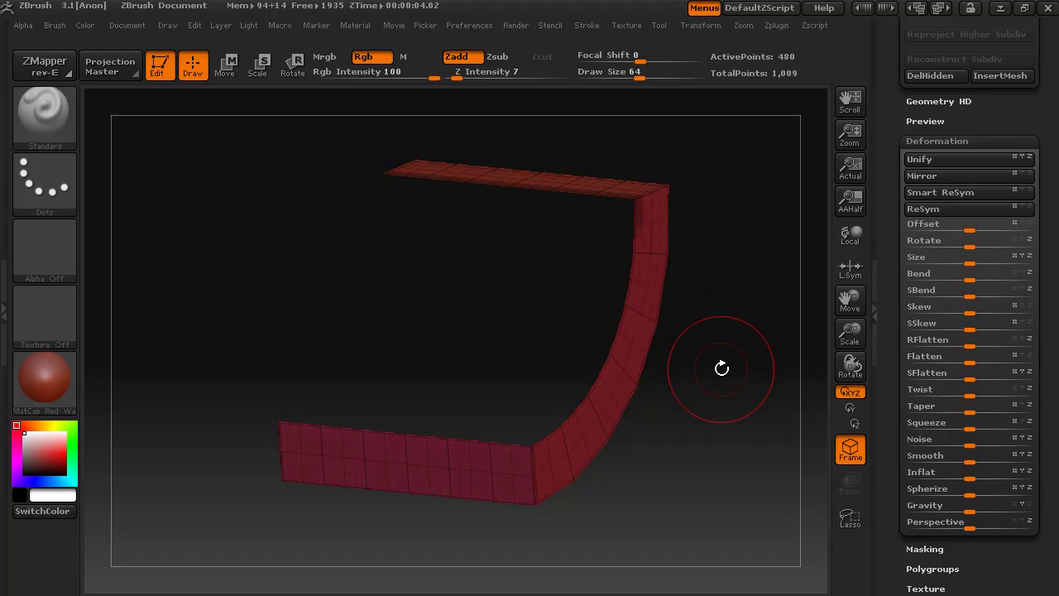
mouse_move(720, 366)
mouse_down()
mouse_move(714, 378)
mouse_move(654, 364)
mouse_up()
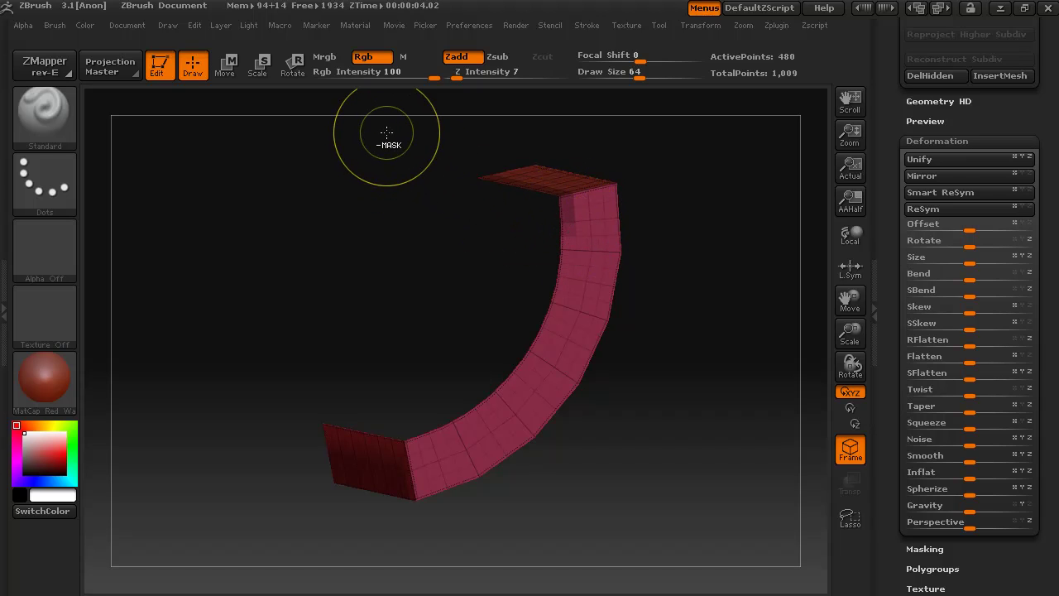
ctrl+alt+drag(386, 132, 682, 285)
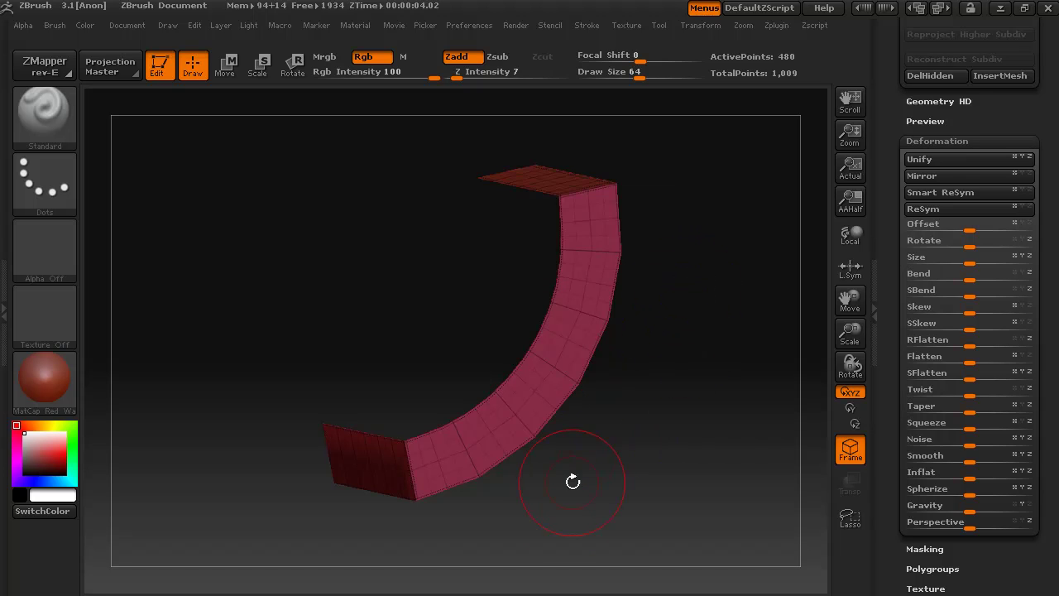
drag(572, 482, 612, 503)
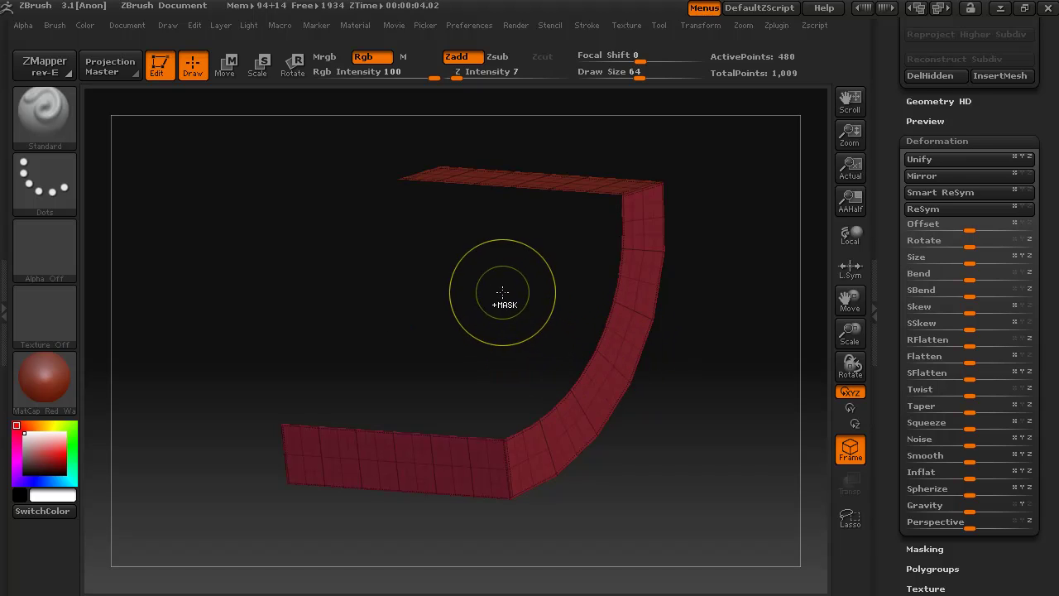
ctrl+shift+click(711, 433)
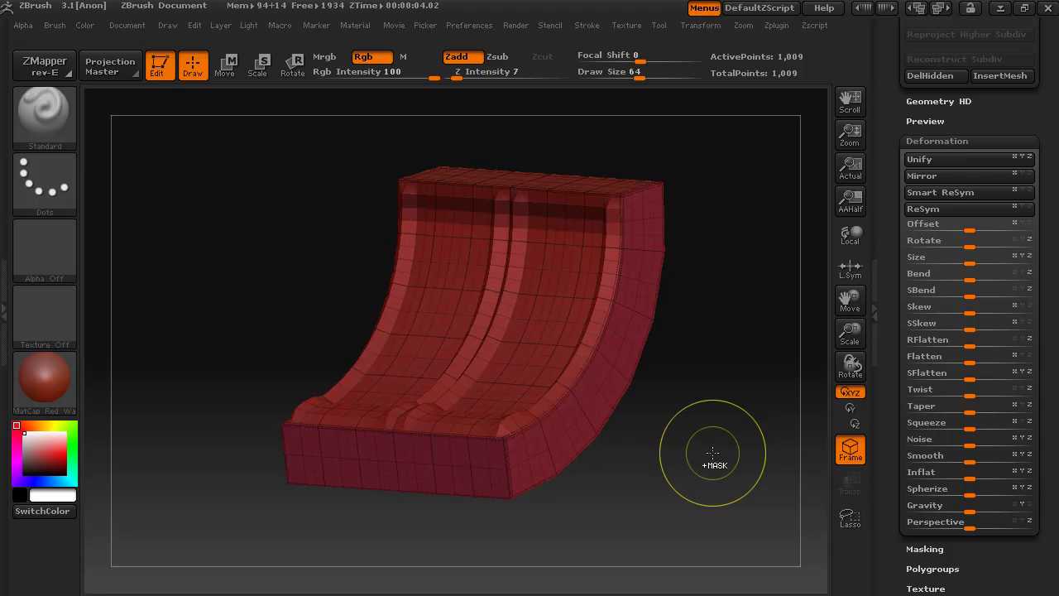
- Mask the mesh, inflate the unmasked top-edge strip, and inspect it from several angles
ctrl+click(712, 453)
shift+drag(650, 498, 652, 505)
drag(755, 323, 704, 359)
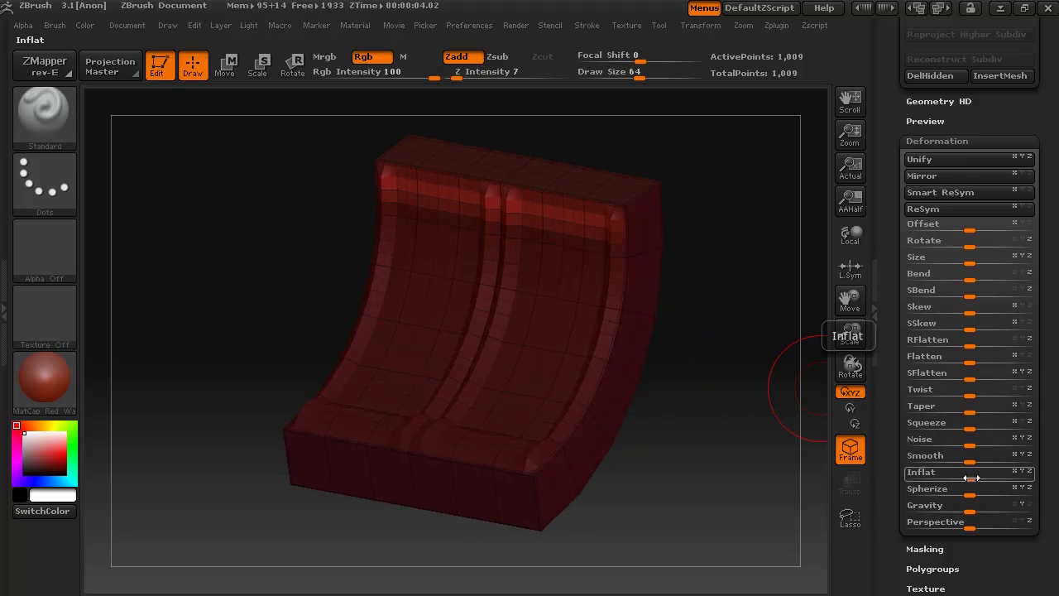
drag(971, 478, 1023, 475)
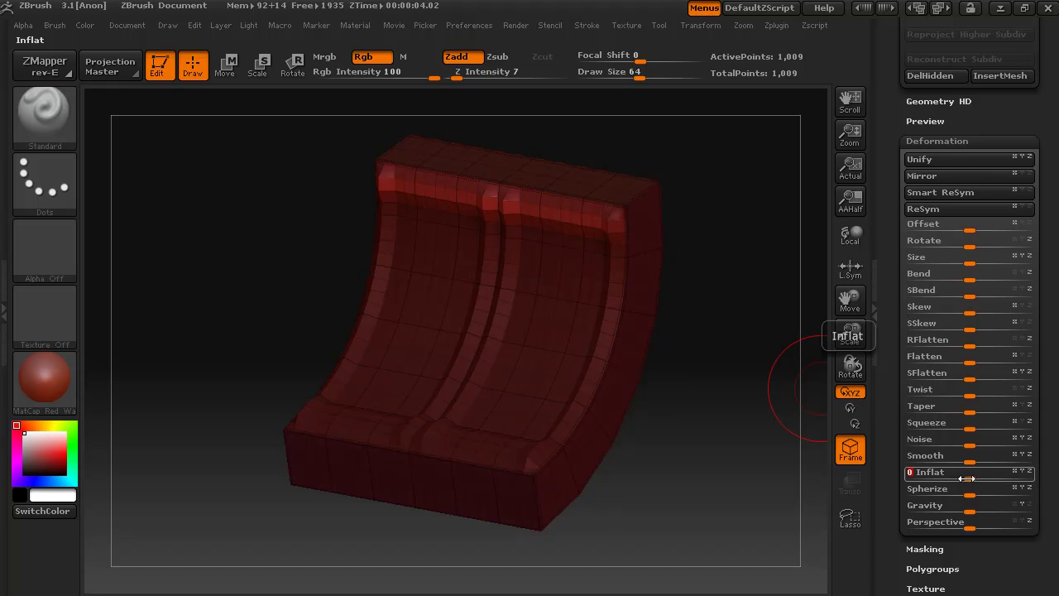
drag(785, 492, 633, 348)
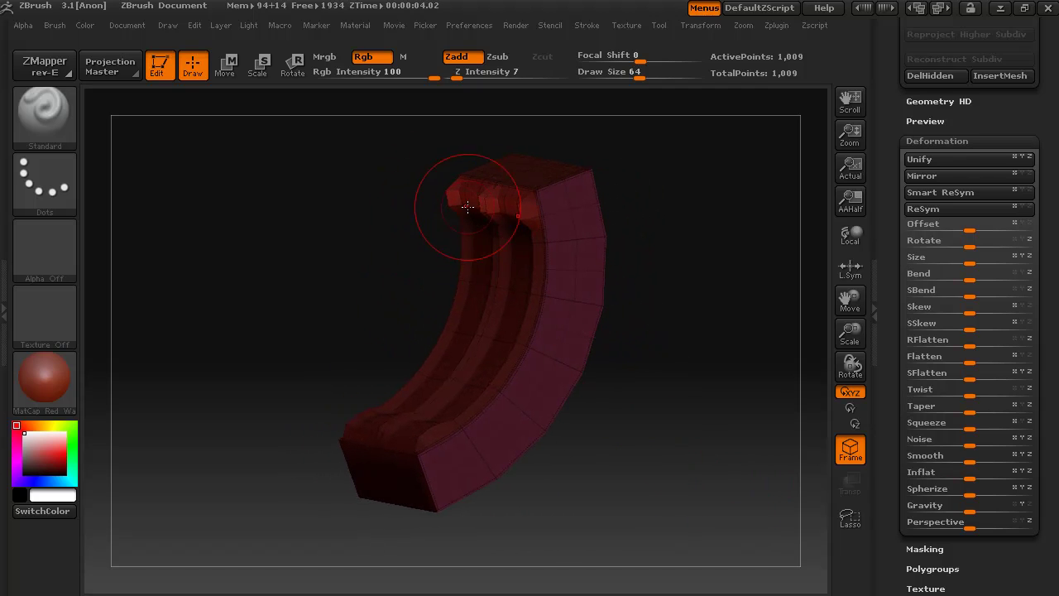
drag(677, 549, 765, 536)
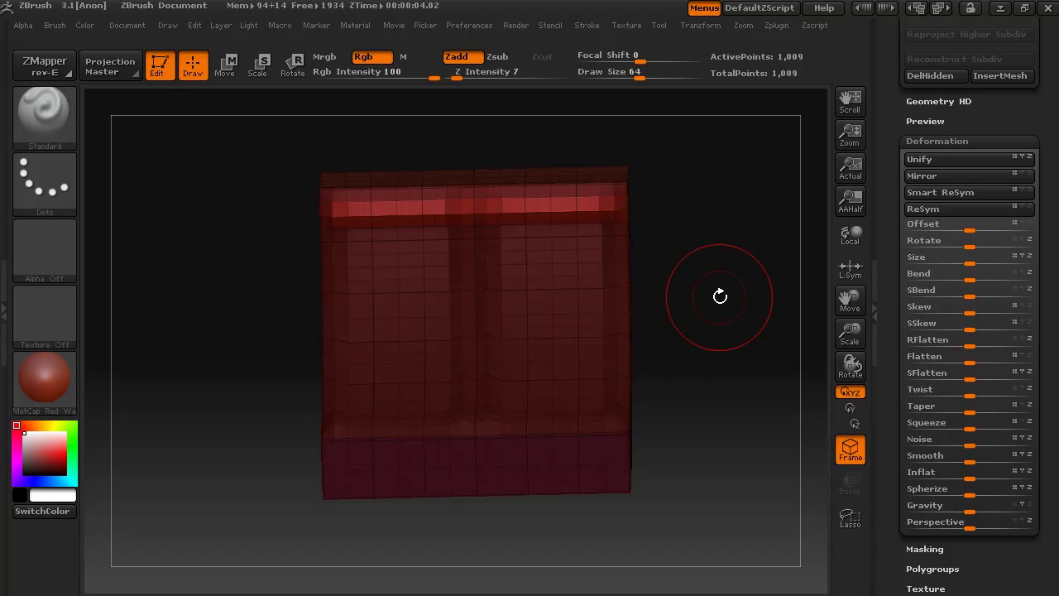
mouse_move(738, 392)
mouse_down()
mouse_move(665, 428)
mouse_move(641, 414)
mouse_up()
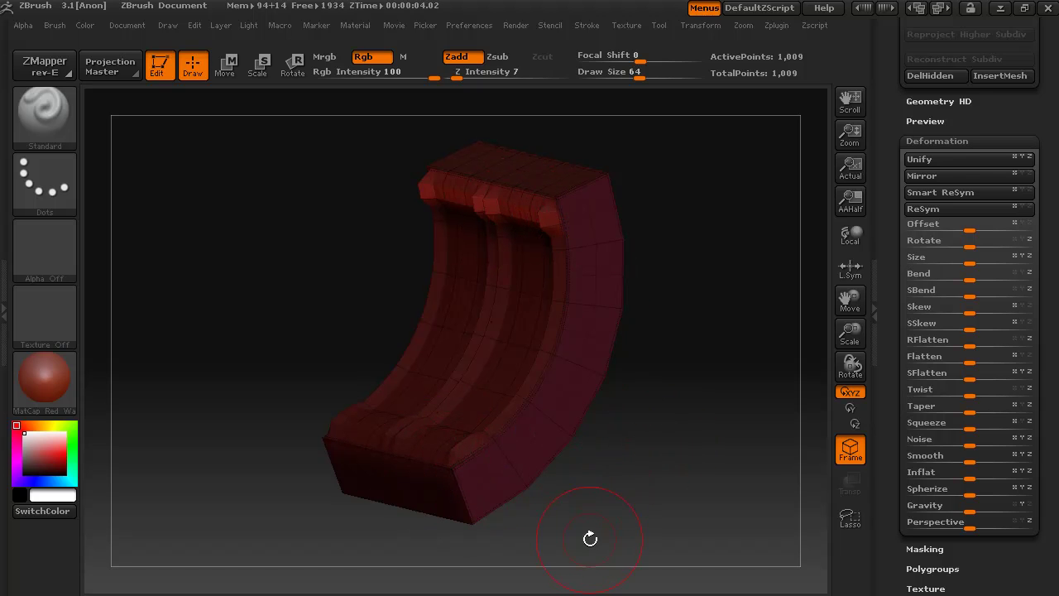
drag(590, 539, 619, 546)
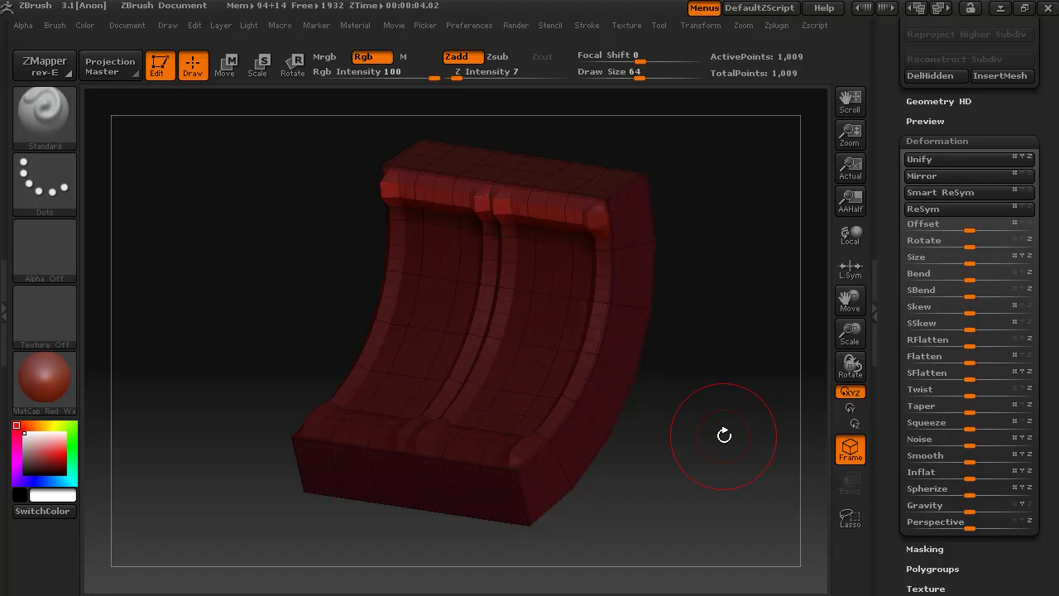
drag(724, 435, 763, 427)
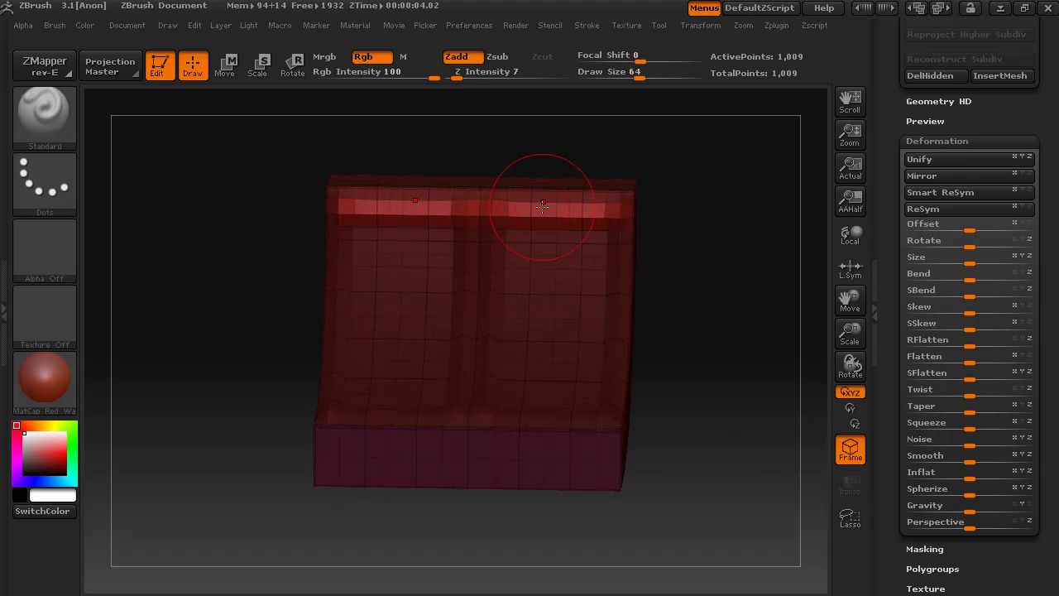
drag(753, 490, 674, 515)
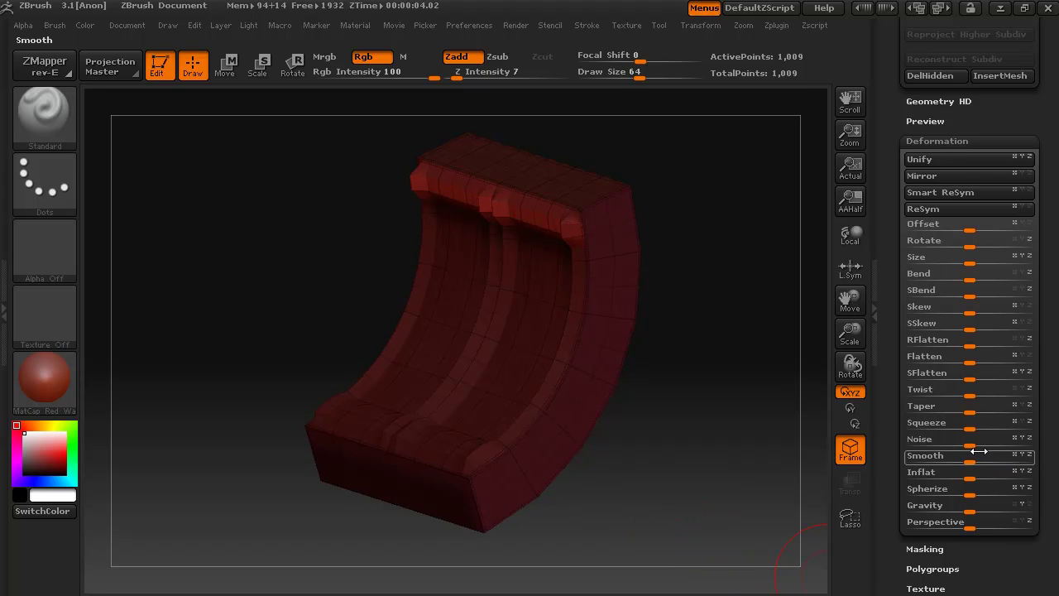
- Smooth the inflated strip and inspect the softened rib ends
drag(970, 461, 970, 462)
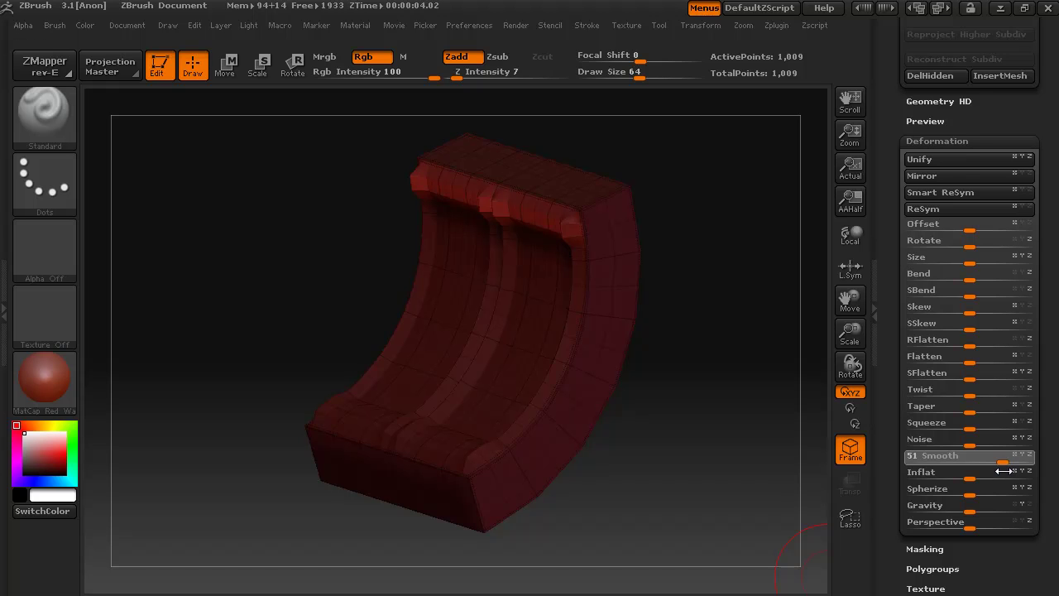
drag(1003, 470, 993, 463)
mouse_move(614, 529)
mouse_down()
mouse_move(661, 542)
mouse_move(716, 508)
mouse_move(642, 533)
mouse_move(654, 502)
mouse_up()
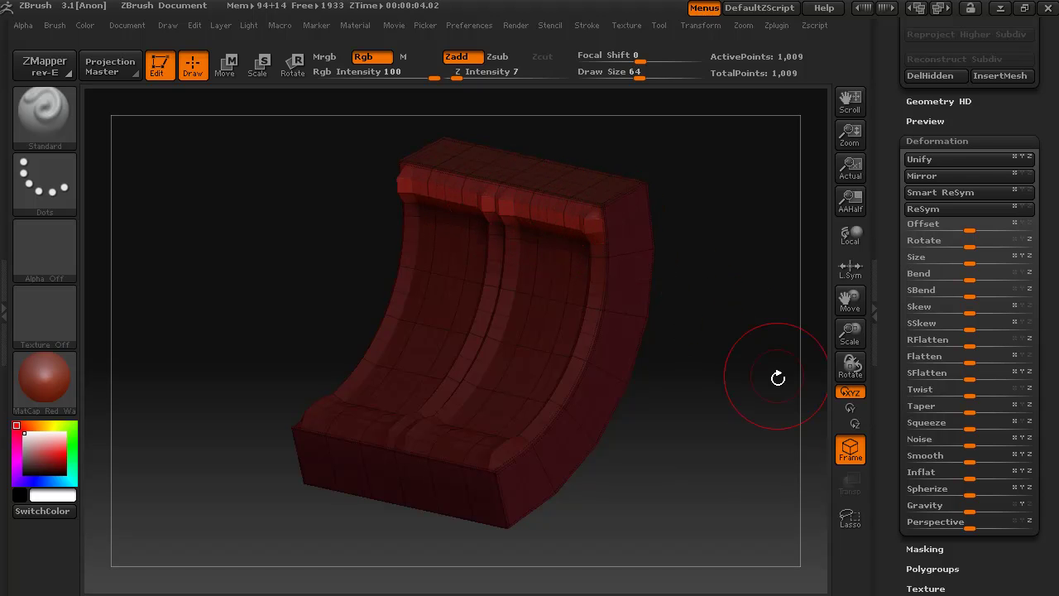
drag(712, 468, 702, 420)
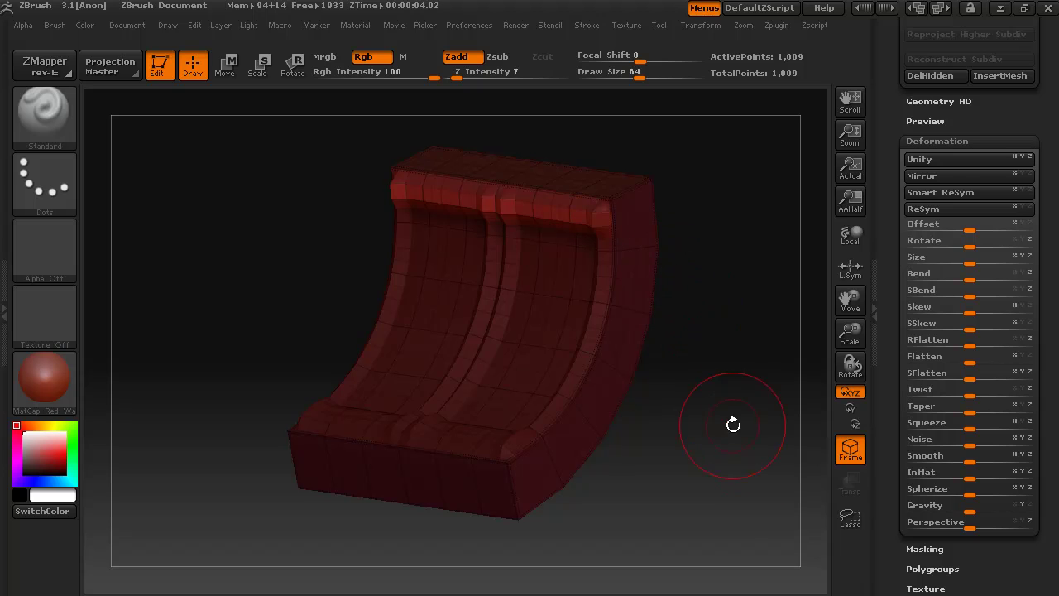
- In front view, hide the pink base band and adjust the mask along the top edge
key(ctrl)
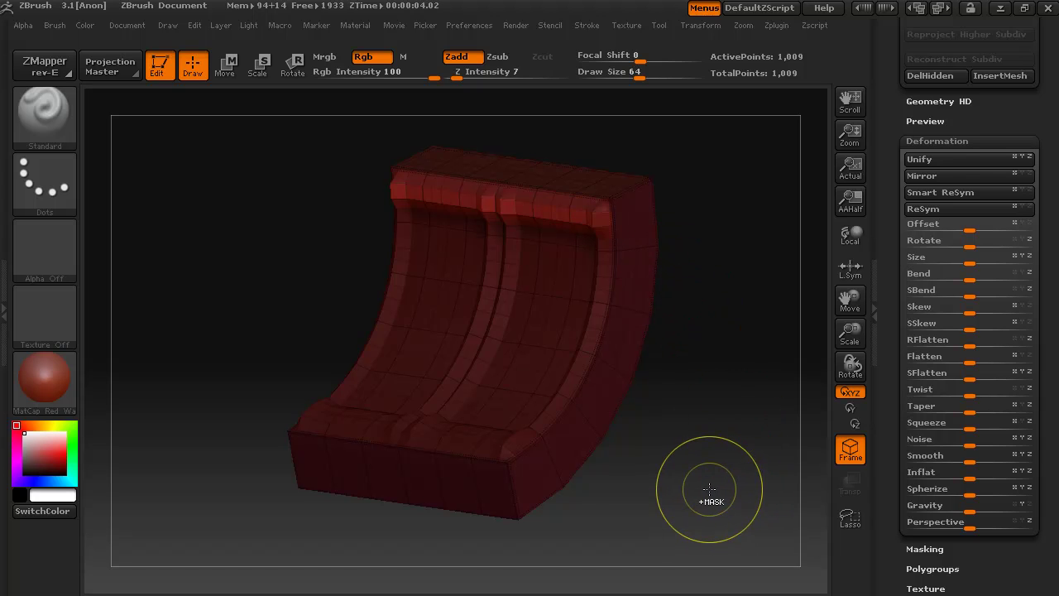
shift+drag(739, 473, 707, 486)
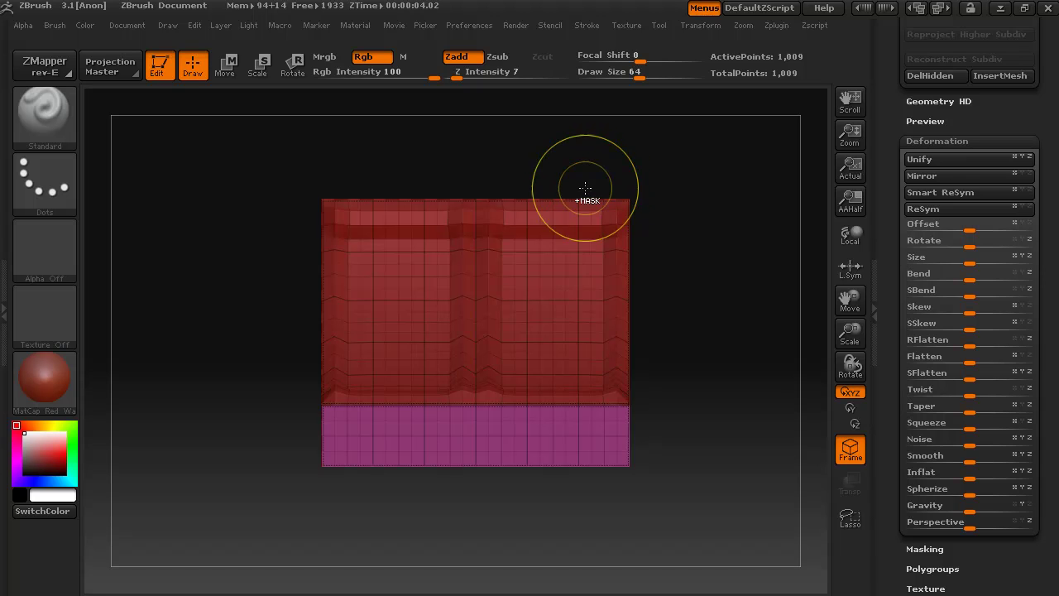
ctrl+shift+click(560, 308)
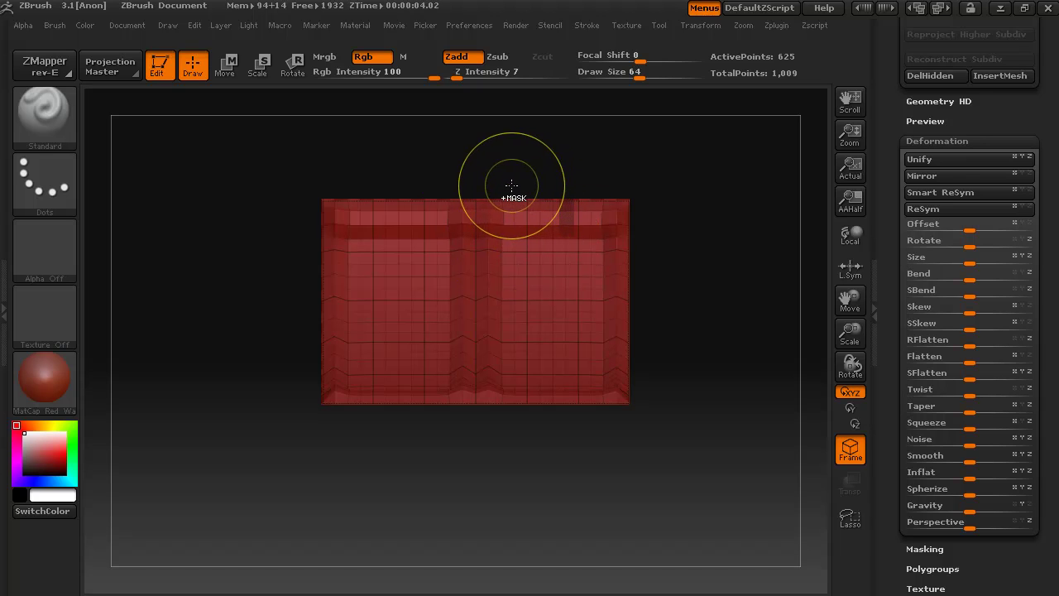
ctrl+drag(506, 186, 515, 232)
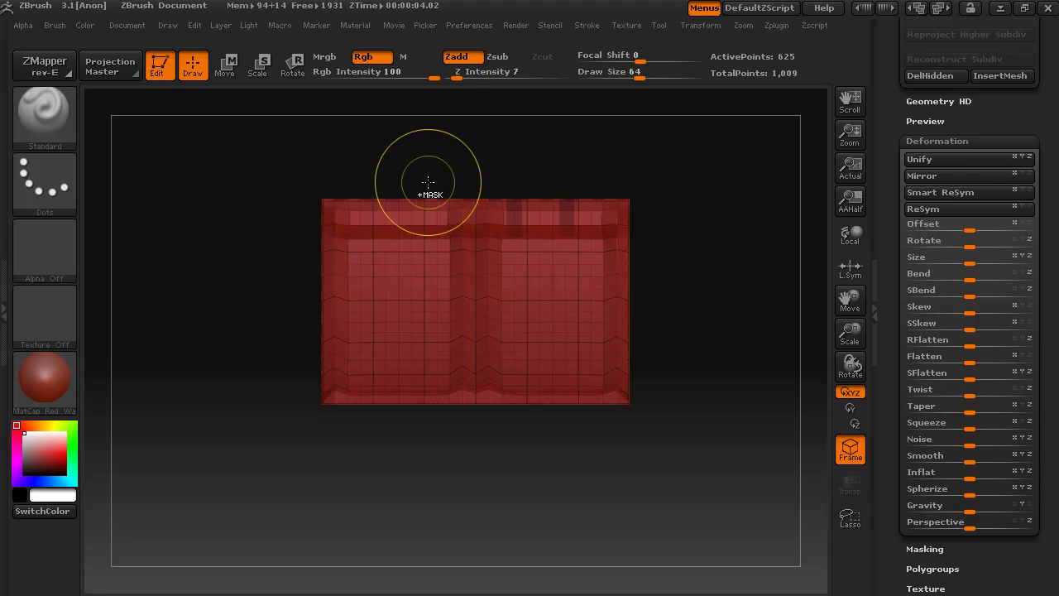
mouse_move(427, 183)
ctrl+mouse_down()
mouse_move(441, 237)
mouse_move(394, 234)
ctrl+mouse_up()
- Rotate the remaining curved sheet to inspect its top edge and angles
drag(751, 338, 729, 380)
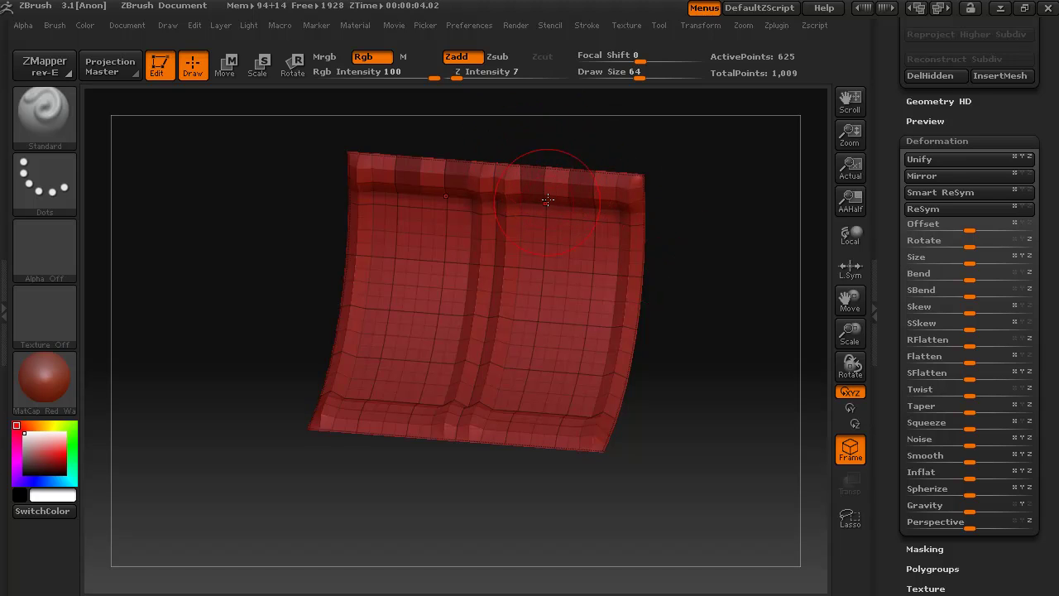
mouse_move(740, 445)
mouse_down()
mouse_move(716, 420)
mouse_move(728, 406)
mouse_move(732, 425)
mouse_up()
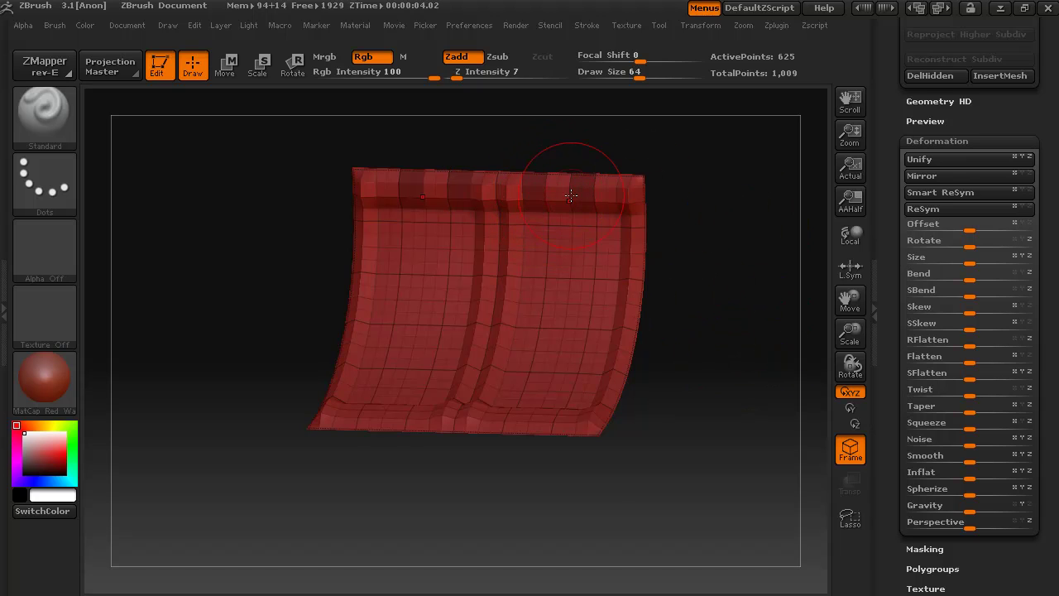
drag(683, 429, 686, 472)
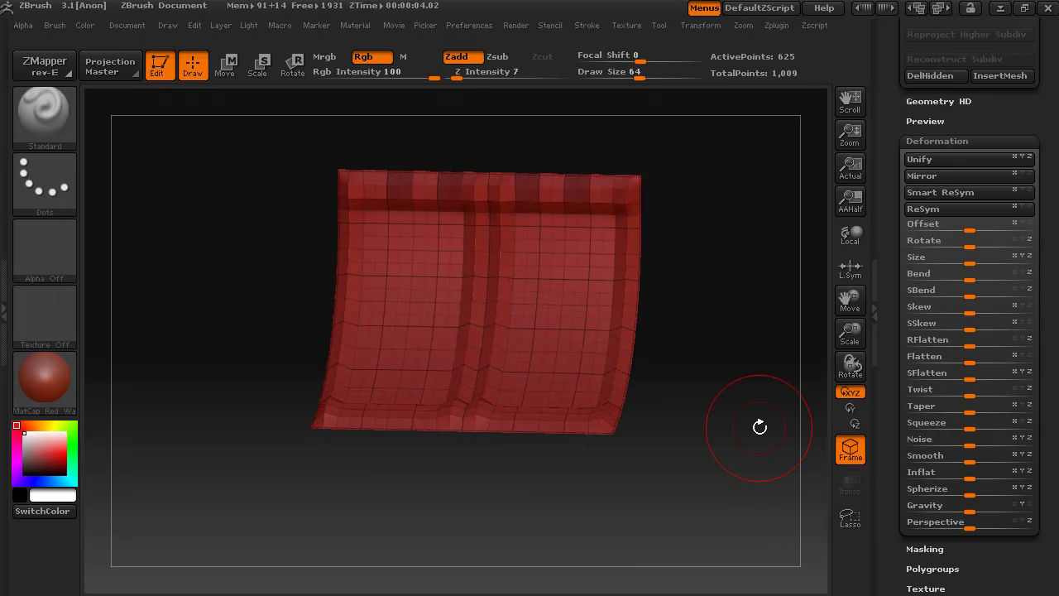
drag(757, 411, 700, 354)
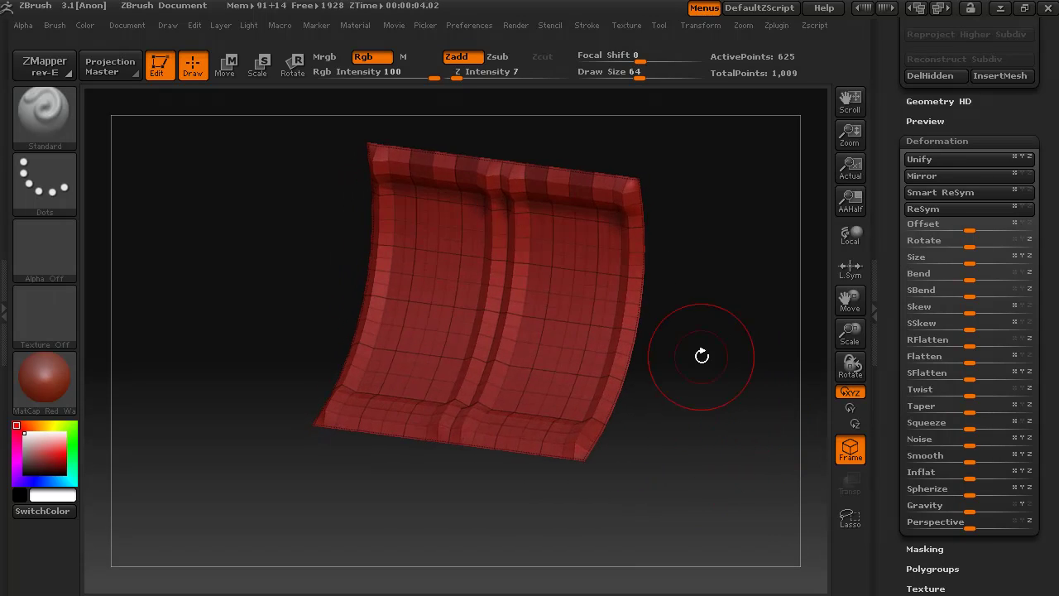
- Hide the central panel, unhide all, mask the mesh, and apply a first inflate
ctrl+alt+shift+click(555, 308)
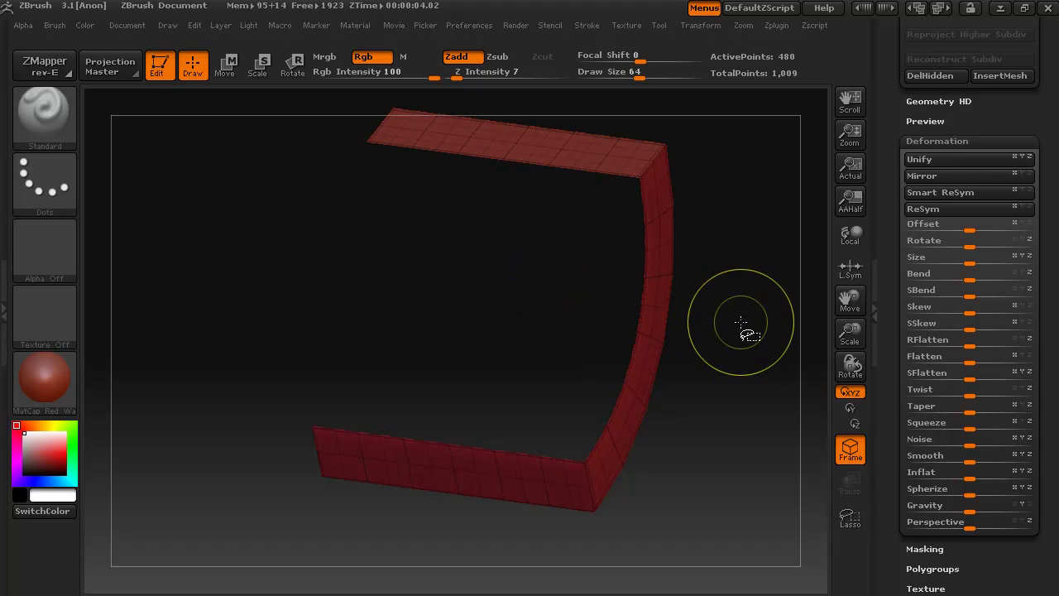
ctrl+shift+click(733, 355)
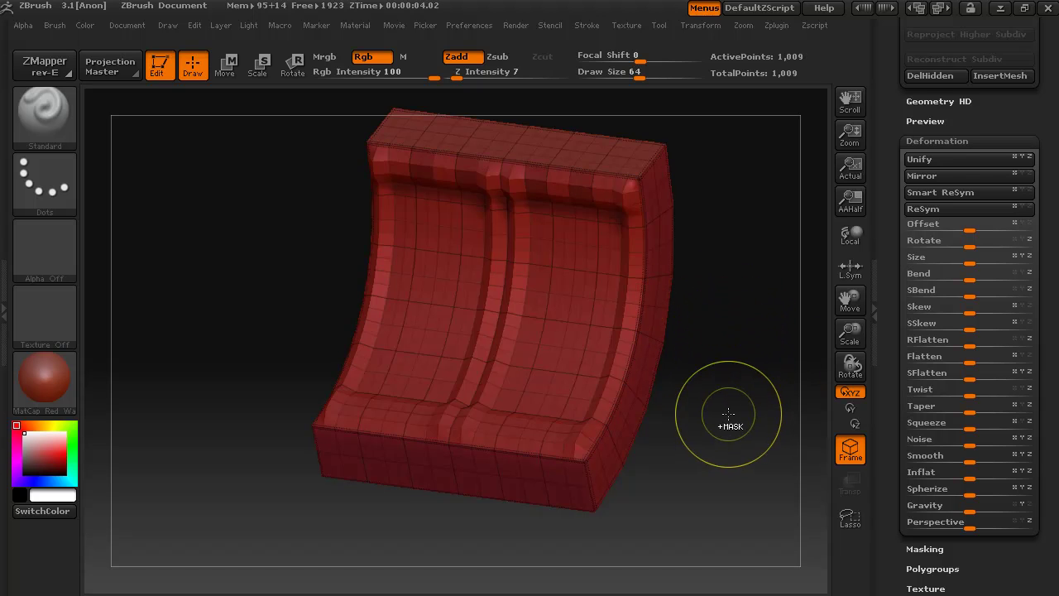
ctrl+click(727, 412)
shift+drag(703, 478, 735, 444)
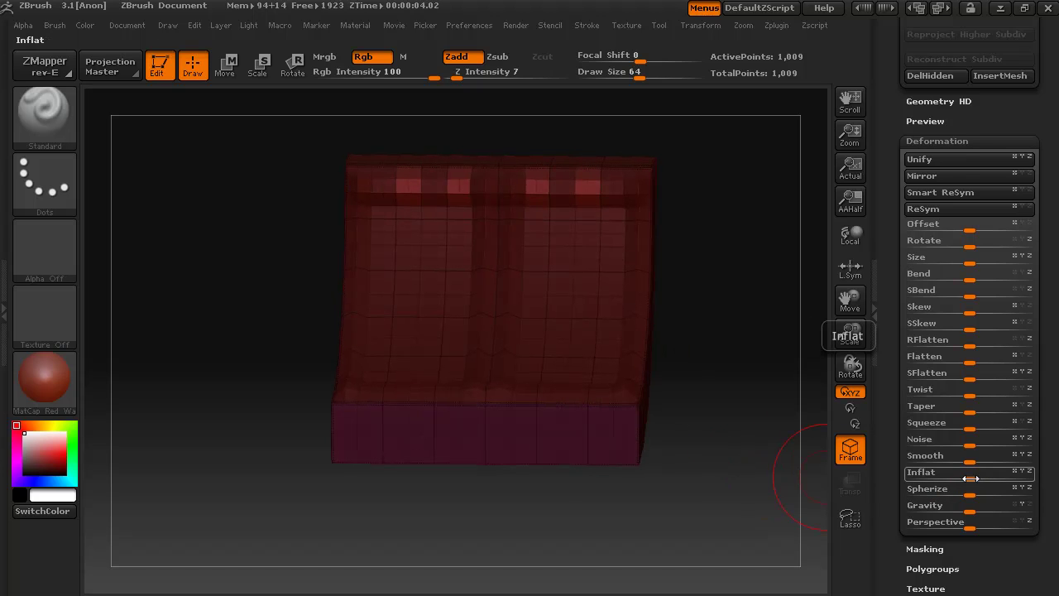
drag(969, 478, 1034, 477)
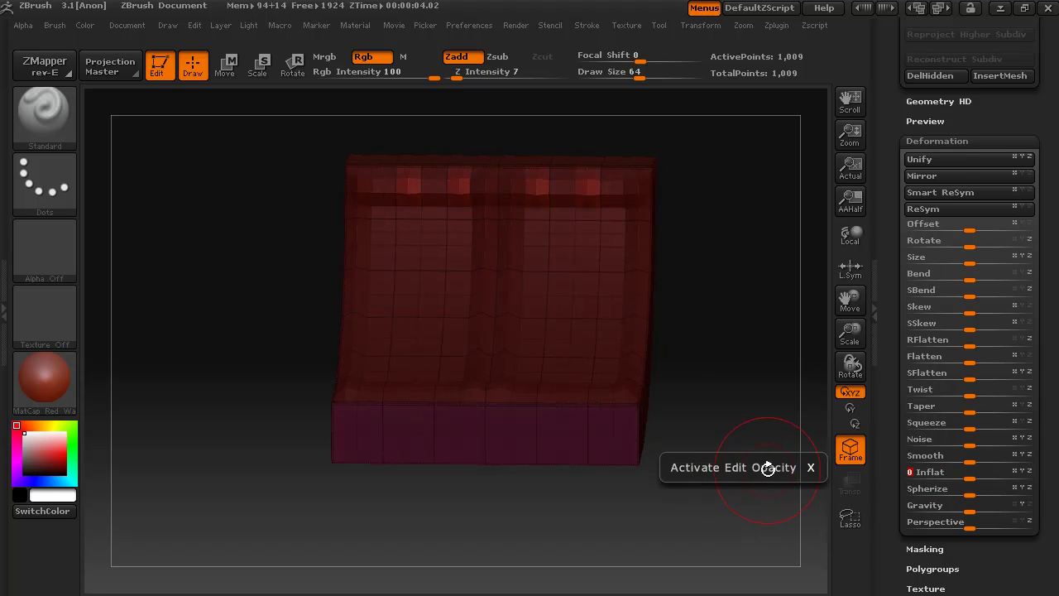
- Set the inflate to 49 and orbit to inspect the puffed-up shape
drag(767, 468, 694, 493)
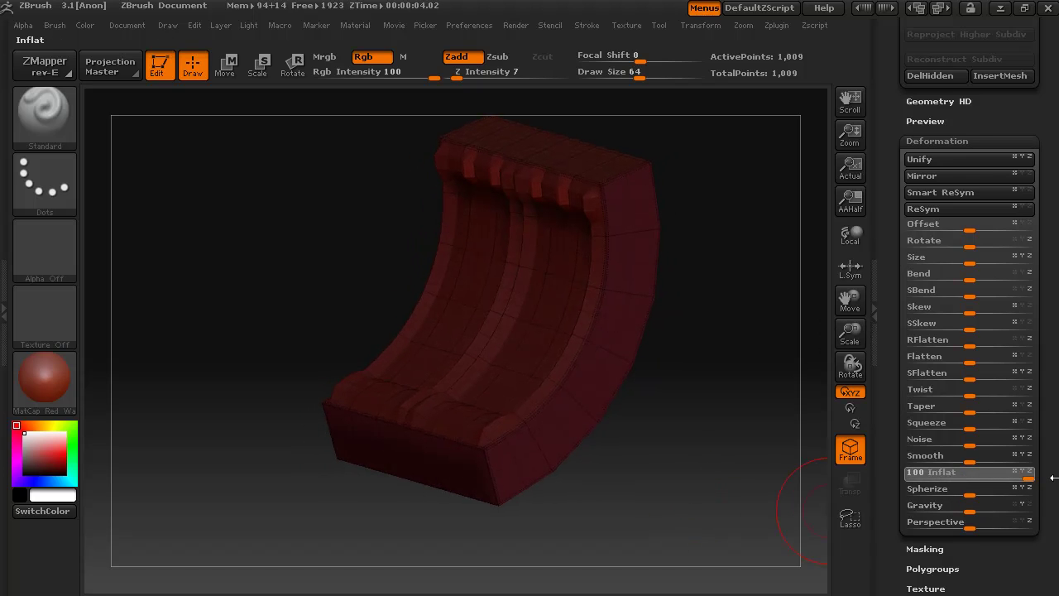
drag(709, 517, 680, 586)
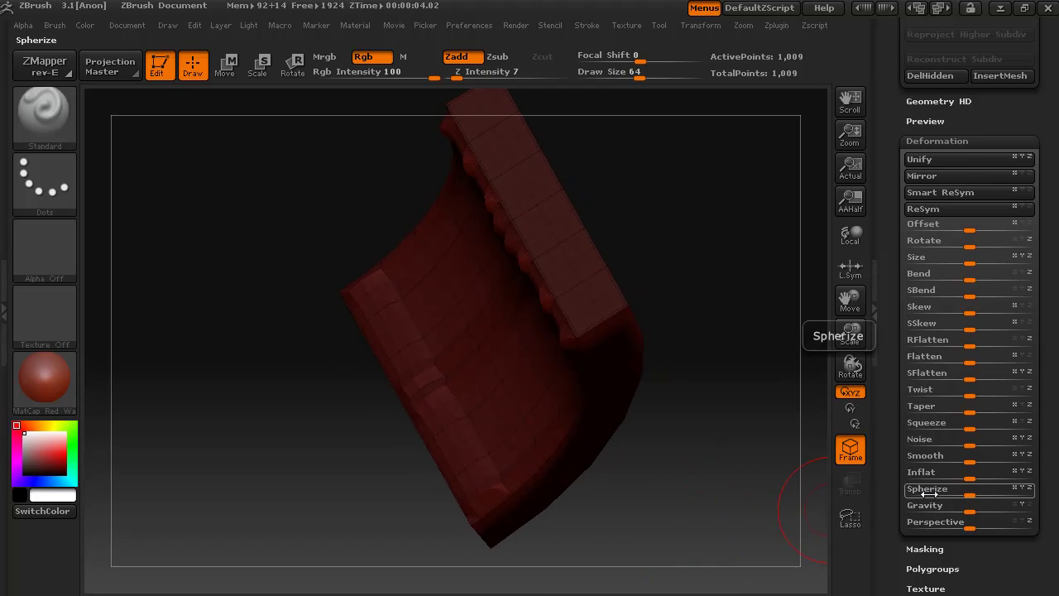
drag(970, 478, 973, 478)
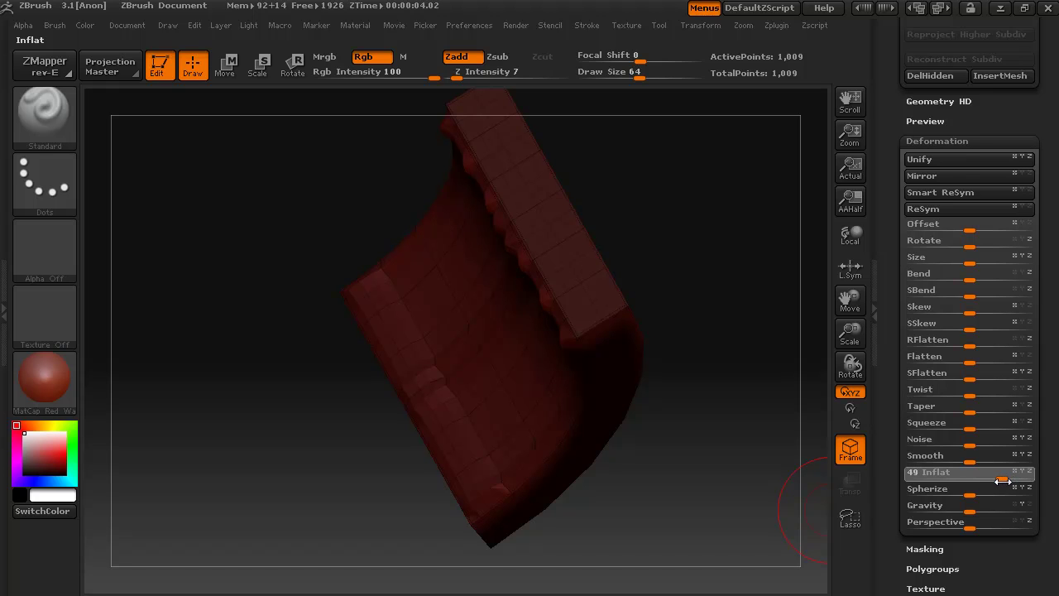
drag(1003, 479, 973, 481)
drag(653, 519, 737, 455)
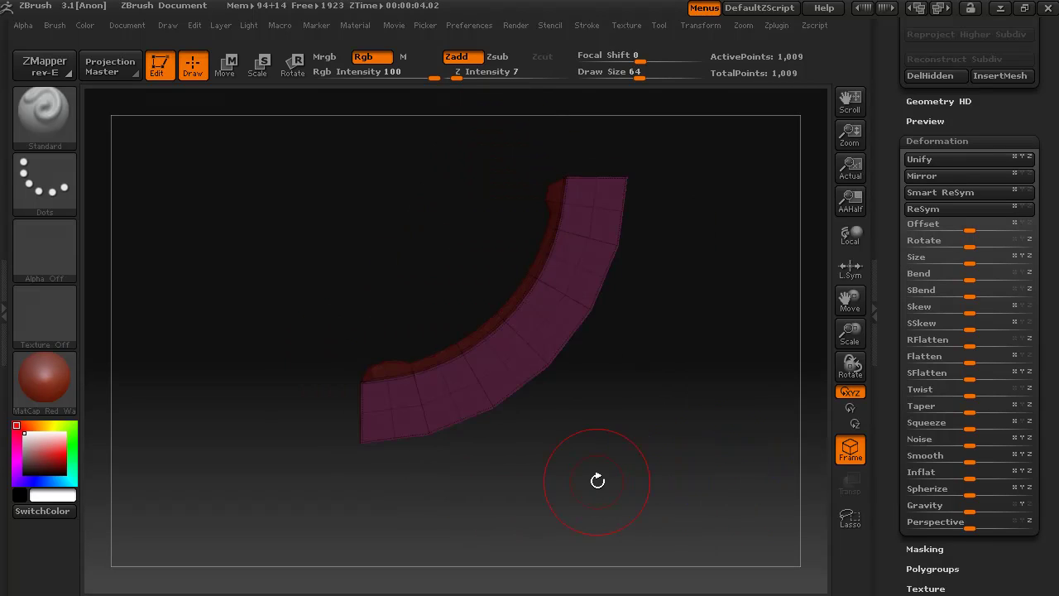
drag(597, 480, 718, 483)
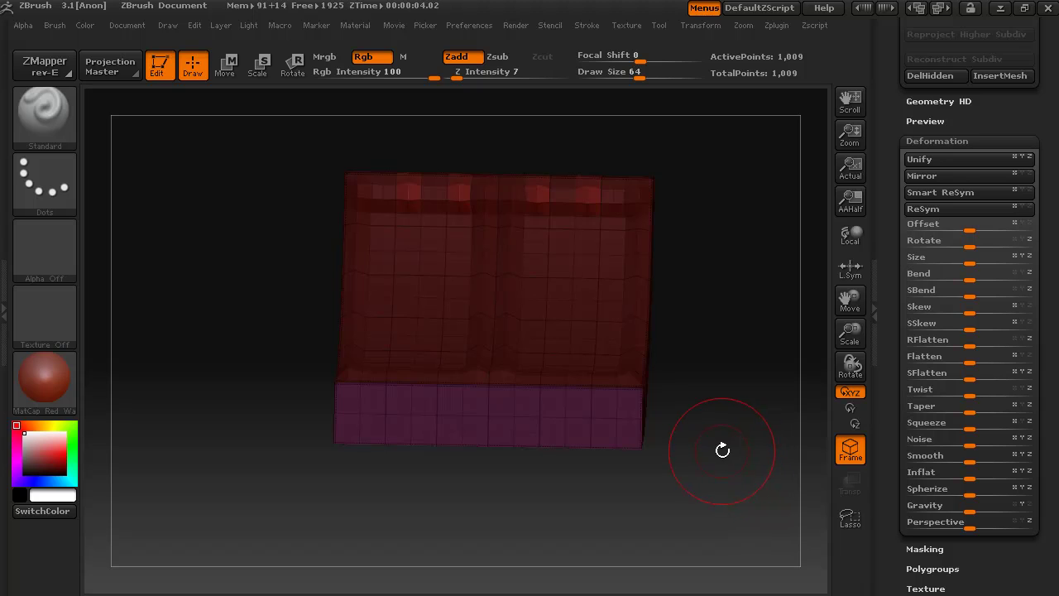
- Hide the purple bottom polygroup and mask four thin strips along the top edge
ctrl+shift+click(551, 303)
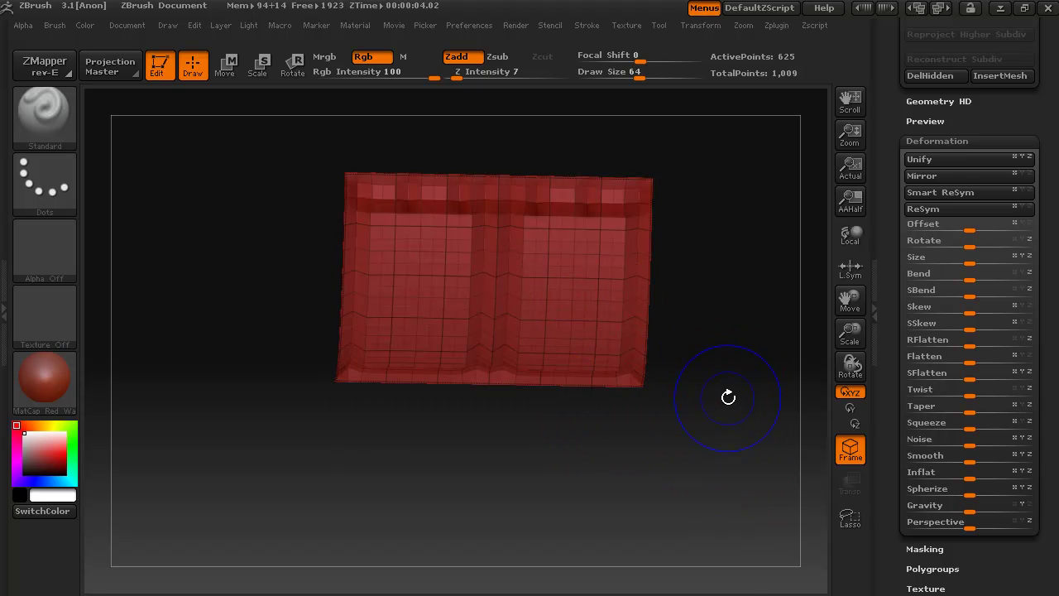
shift+drag(728, 397, 732, 394)
key(ctrl)
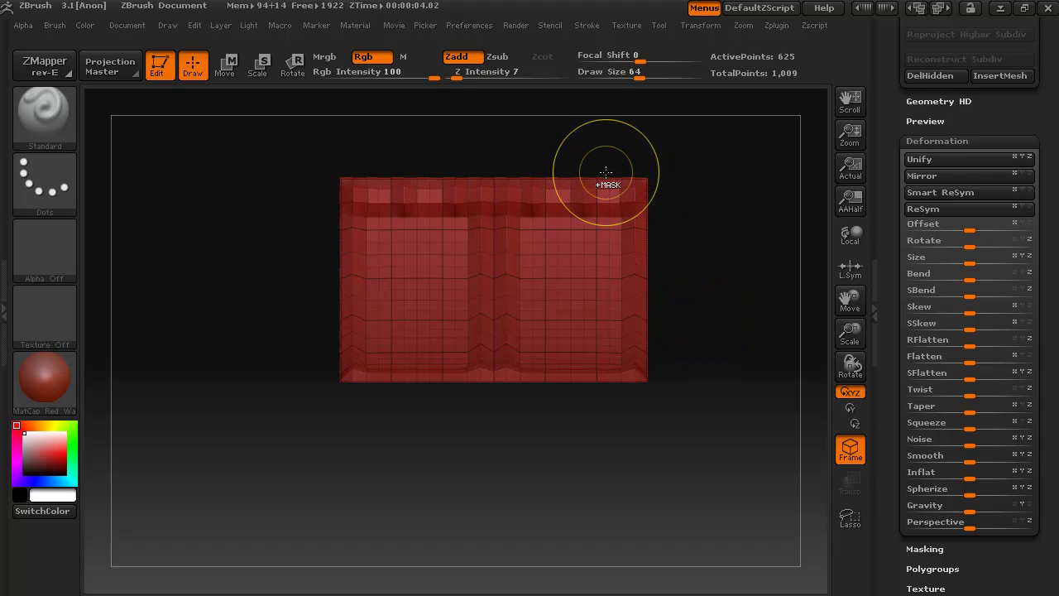
ctrl+drag(606, 171, 614, 210)
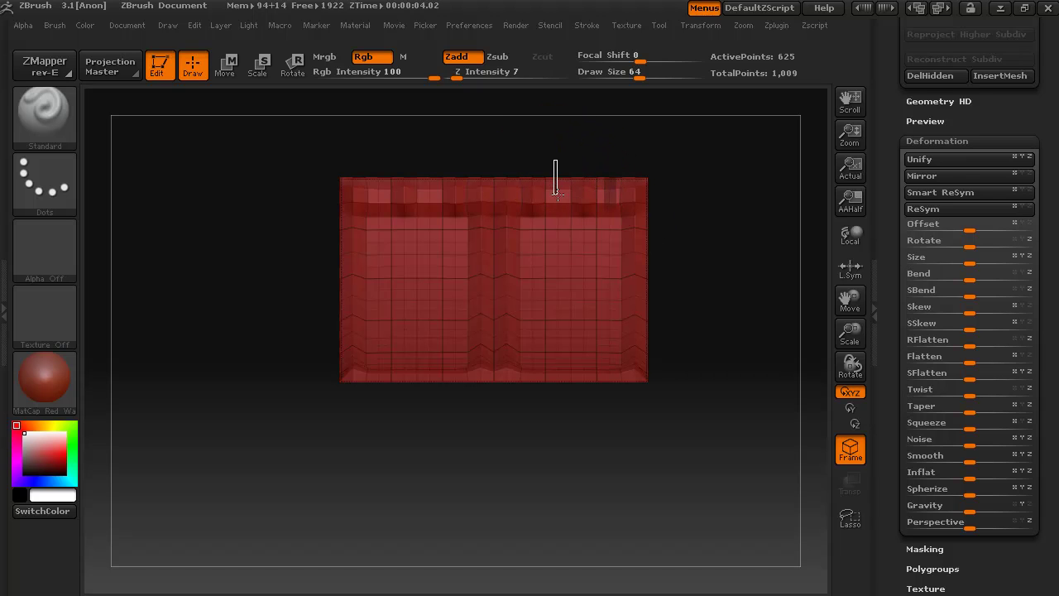
ctrl+drag(561, 211, 561, 211)
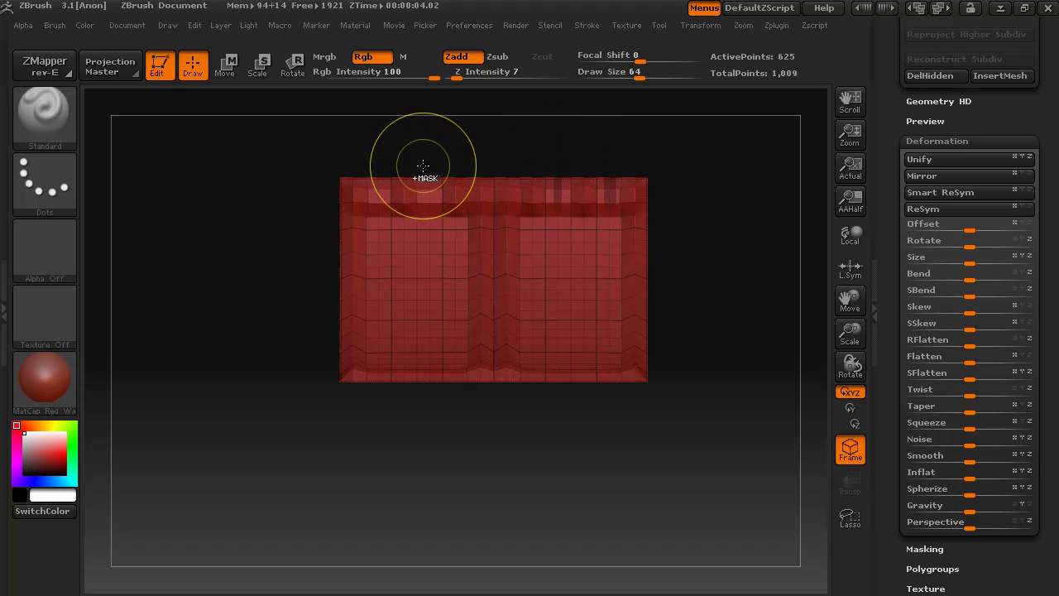
ctrl+drag(439, 207, 438, 208)
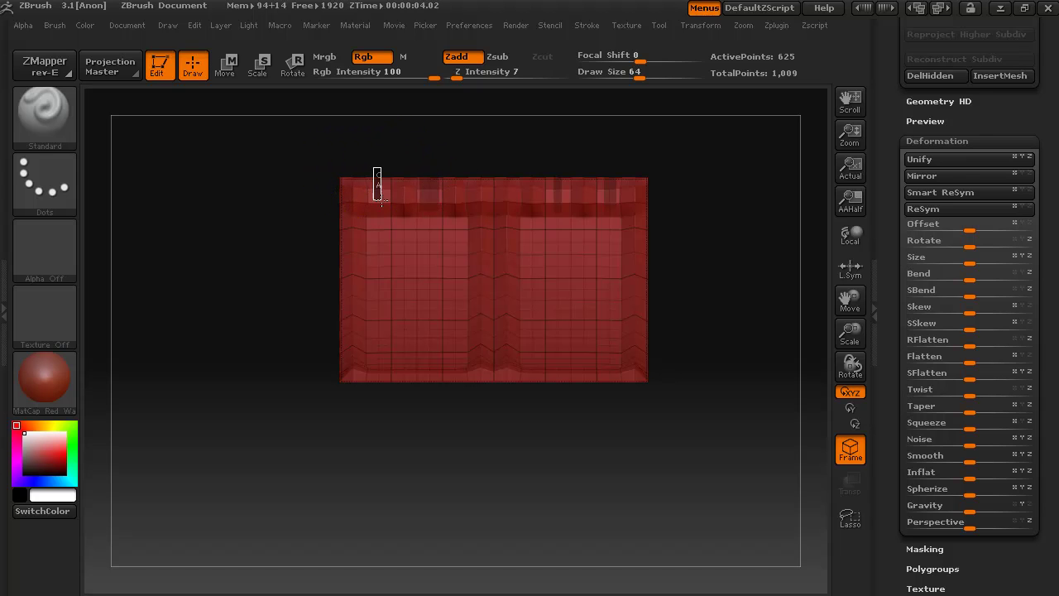
ctrl+drag(387, 213, 386, 213)
drag(731, 385, 620, 421)
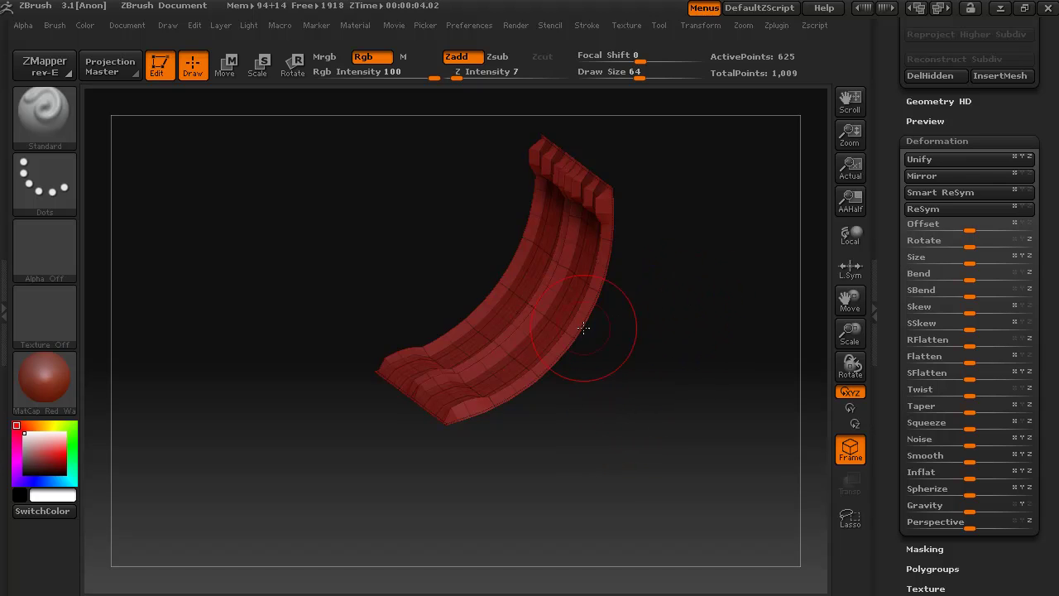
- Briefly isolate the outer band and end-face polygroups, then unhide the whole mesh again
ctrl+shift+click(704, 460)
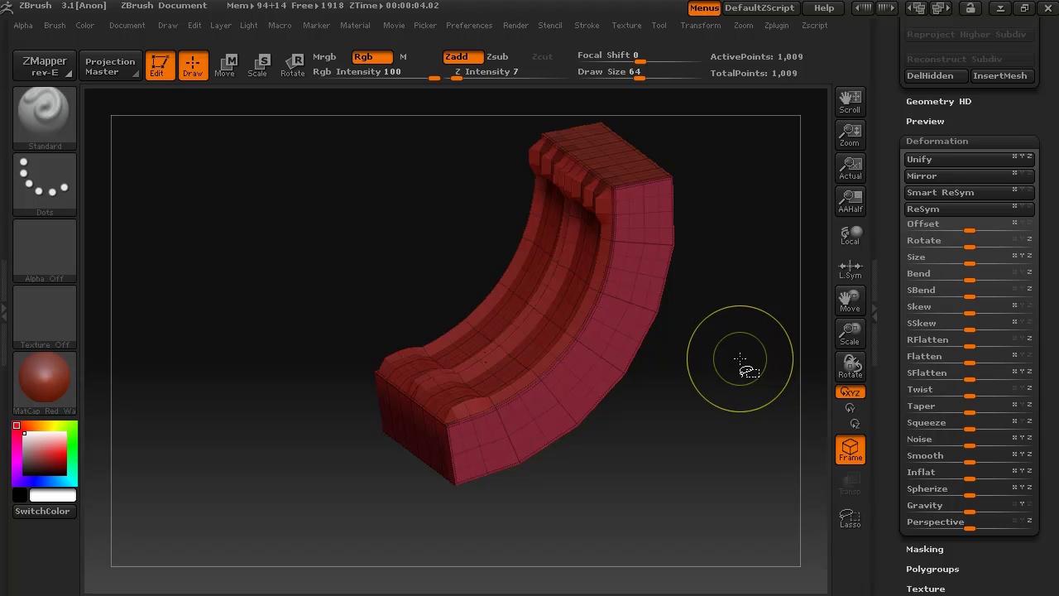
ctrl+shift+click(556, 341)
ctrl+shift+click(548, 335)
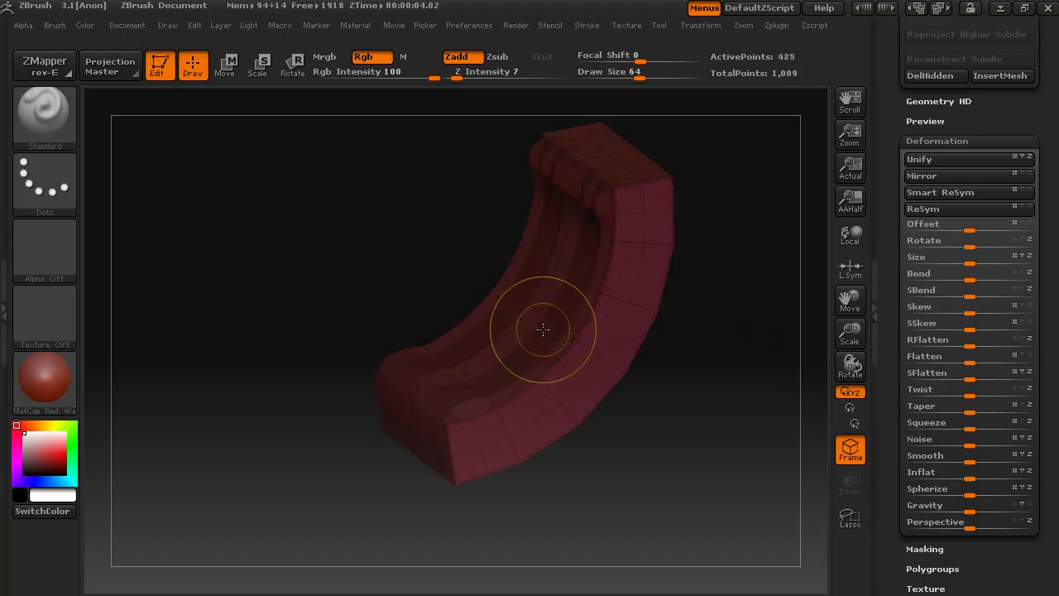
ctrl+shift+click(550, 333)
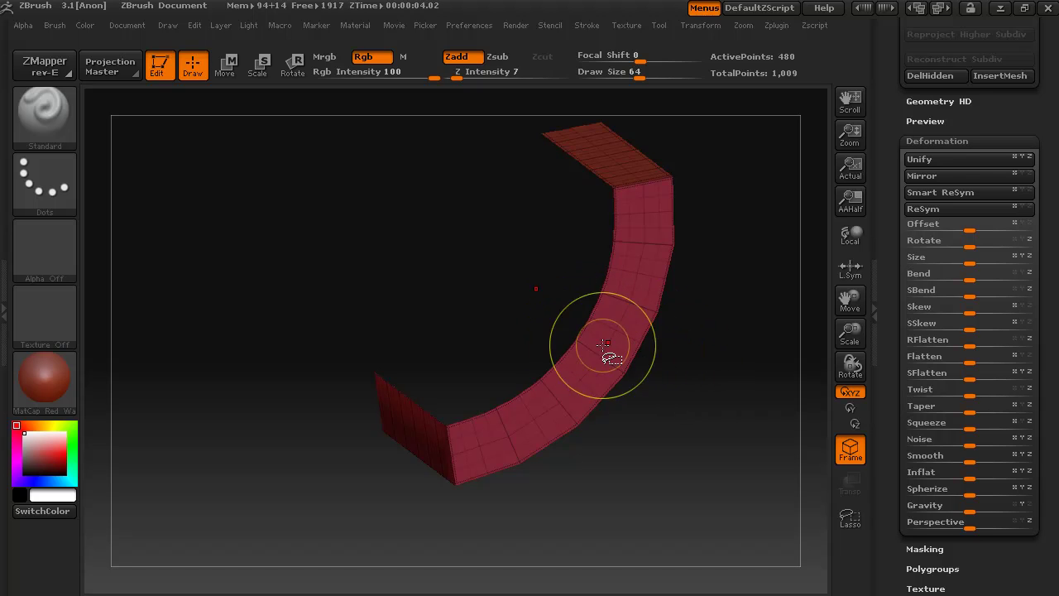
ctrl+shift+click(725, 373)
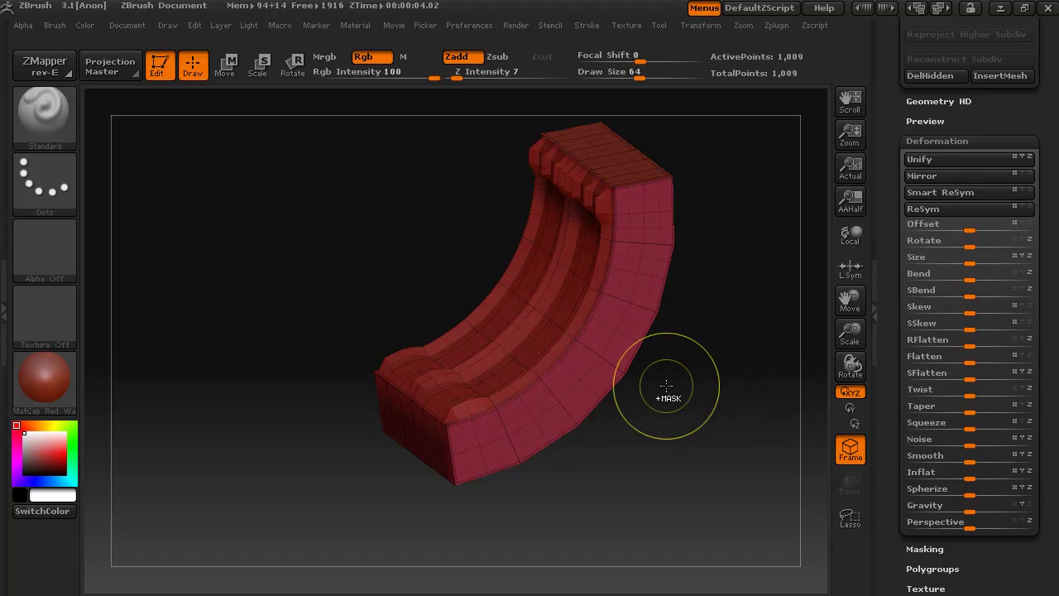
- Mask the mesh, viewed from a straight front angle
shift+drag(676, 422, 733, 437)
ctrl+click(713, 440)
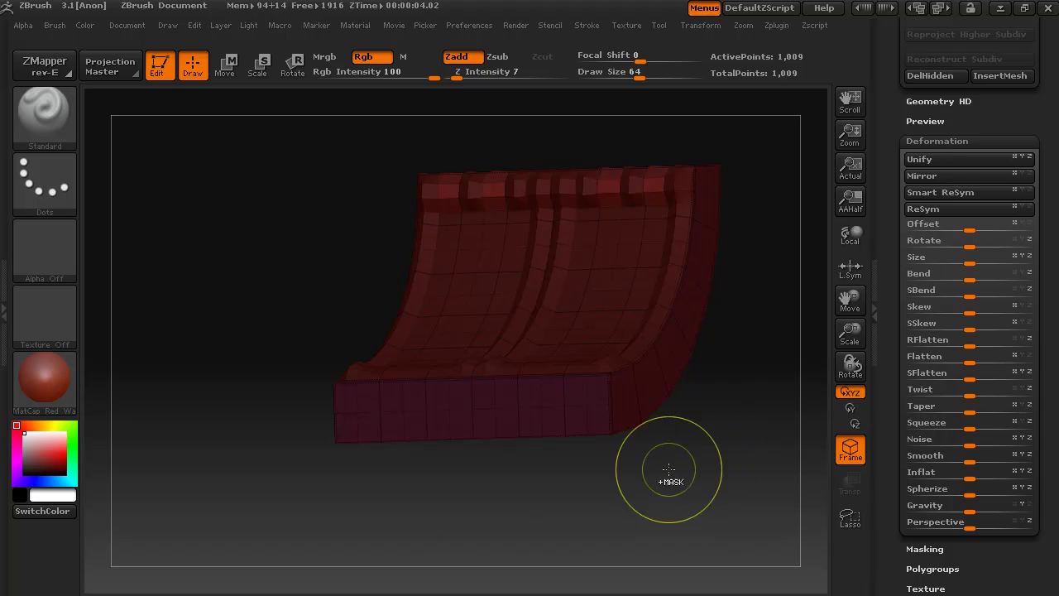
shift+drag(473, 505, 485, 508)
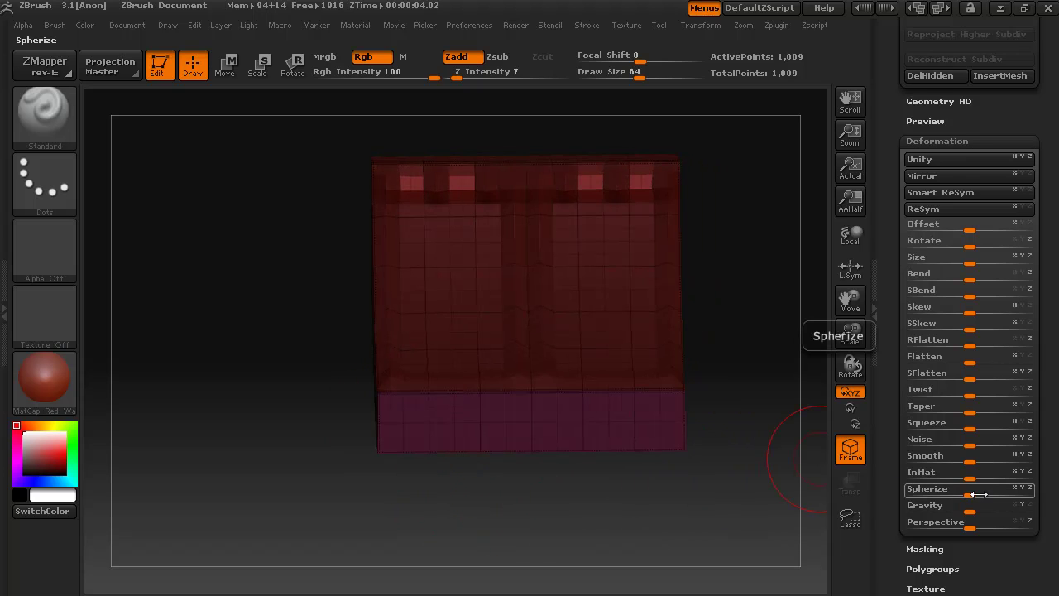
- Set Deformation Inflat to about 48 and orbit to review the swollen ribs and ridges
drag(971, 477, 971, 477)
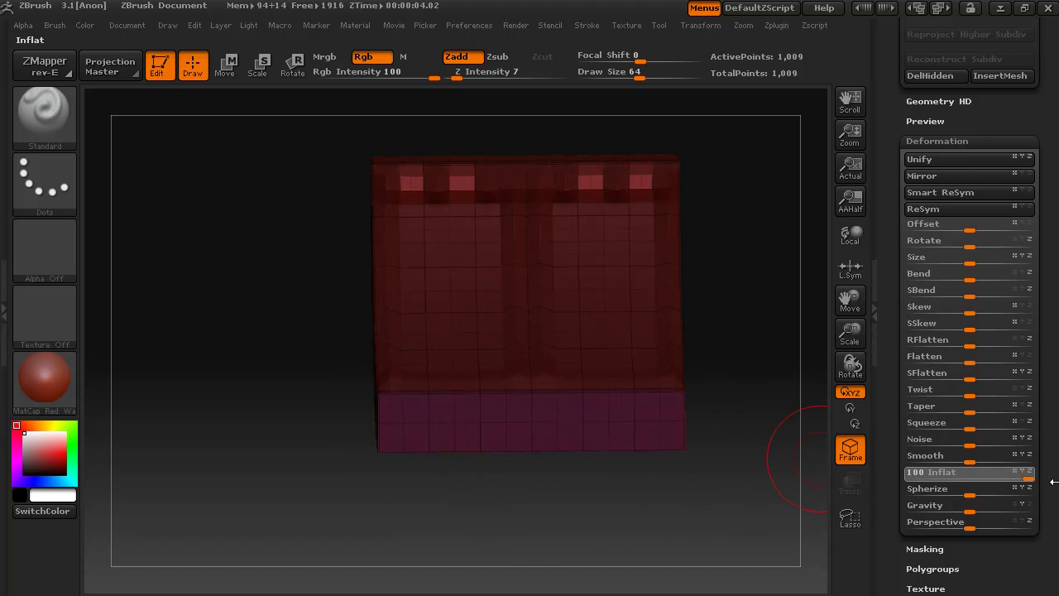
drag(1053, 482, 985, 479)
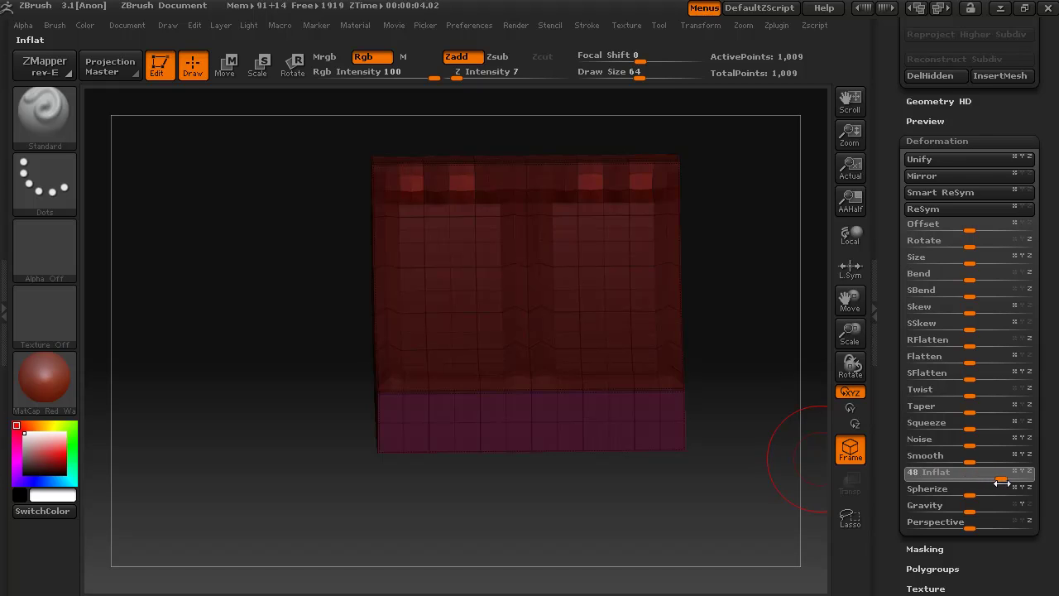
drag(1002, 482, 1002, 481)
drag(741, 465, 694, 523)
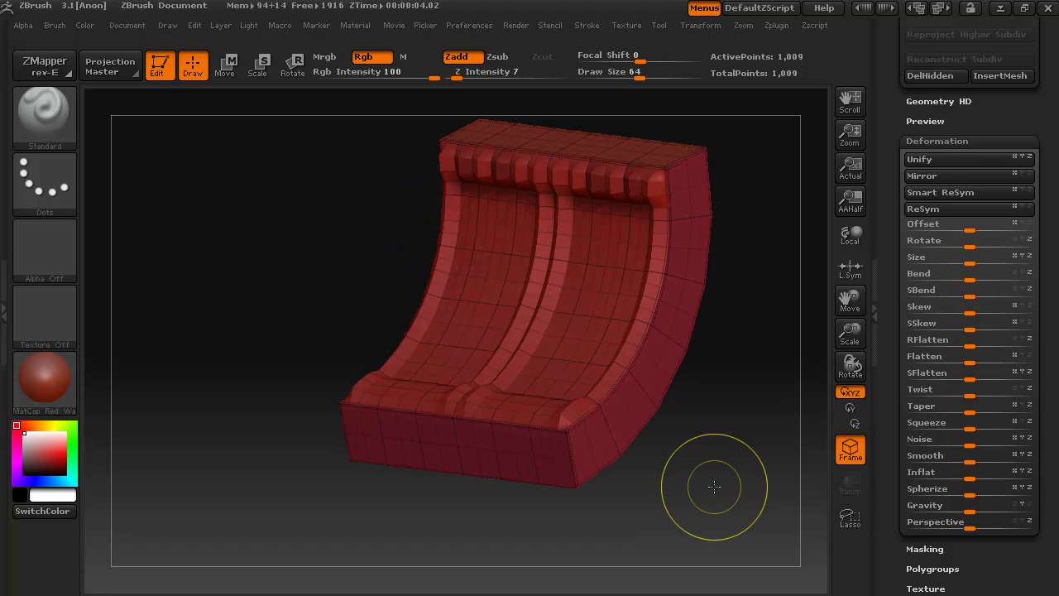
drag(549, 538, 463, 546)
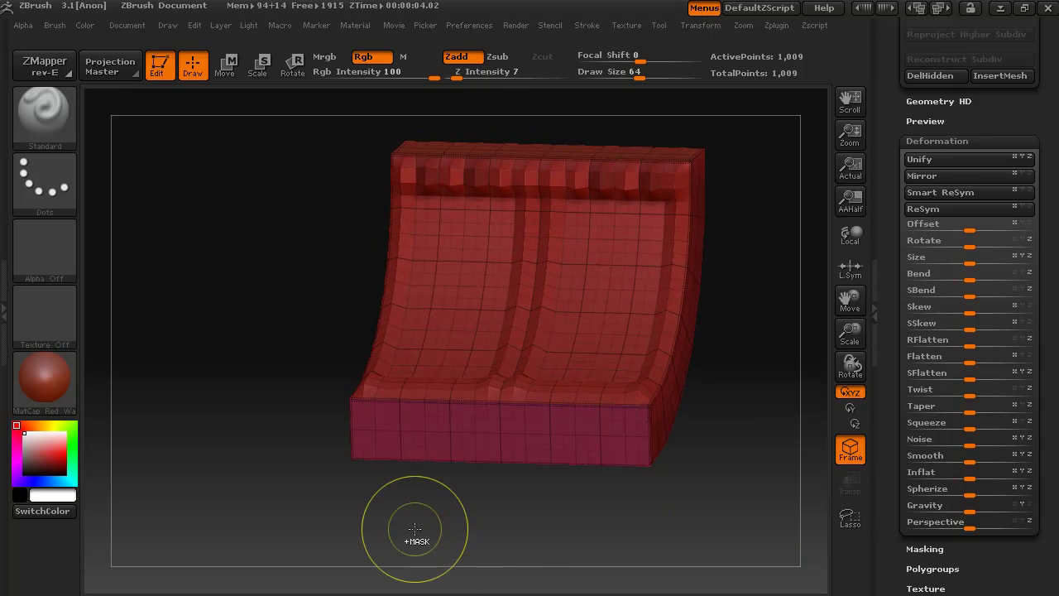
mouse_move(662, 504)
mouse_down()
mouse_move(706, 496)
mouse_move(659, 484)
mouse_move(728, 505)
mouse_move(686, 507)
mouse_move(689, 497)
mouse_up()
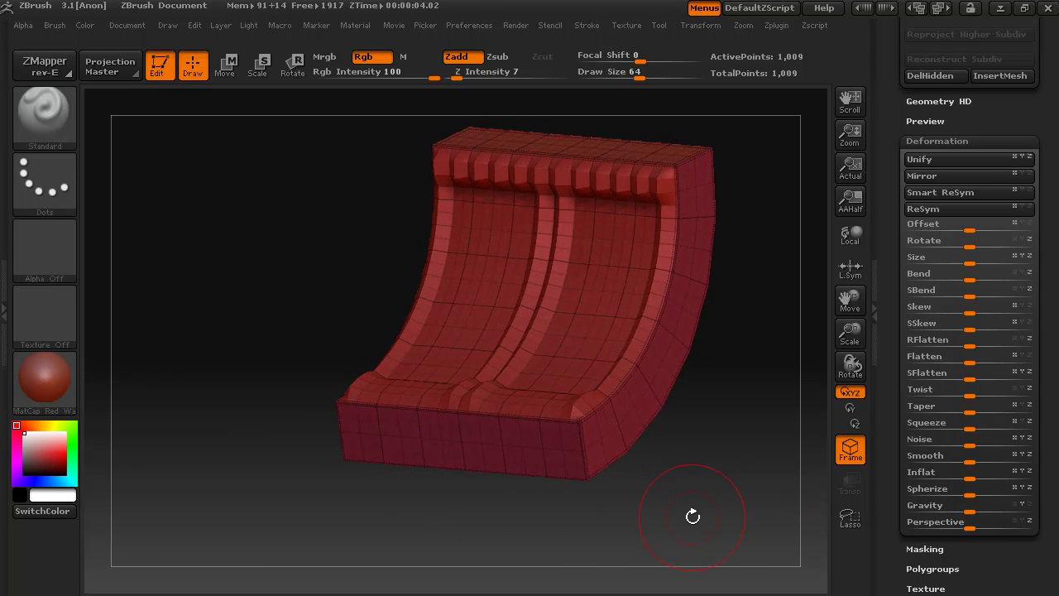